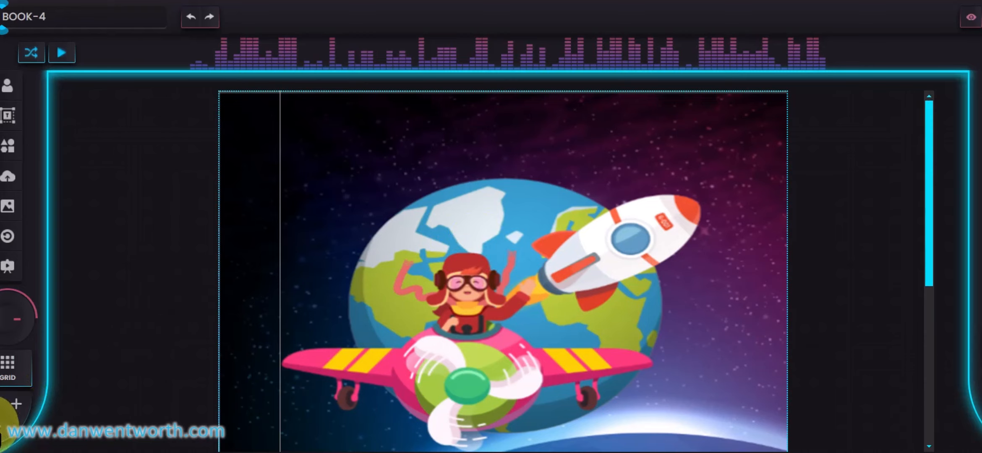
# - Zoom the canvas out to examine the whole book cover at once
pyautogui.click(0, 428)
pyautogui.click(0, 428)
pyautogui.click(0, 428)
pyautogui.click(0, 427)
pyautogui.click(1, 427)
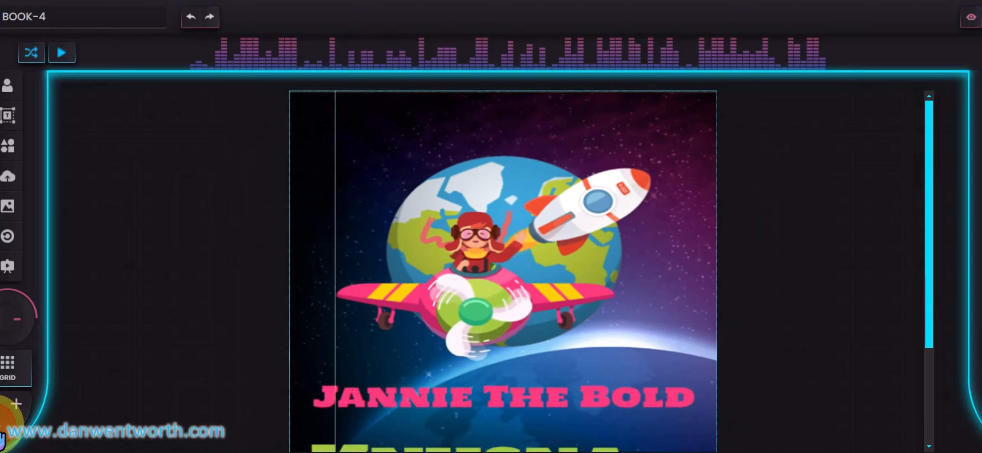
pyautogui.click(1, 428)
pyautogui.click(2, 433)
pyautogui.click(1, 432)
pyautogui.click(1, 433)
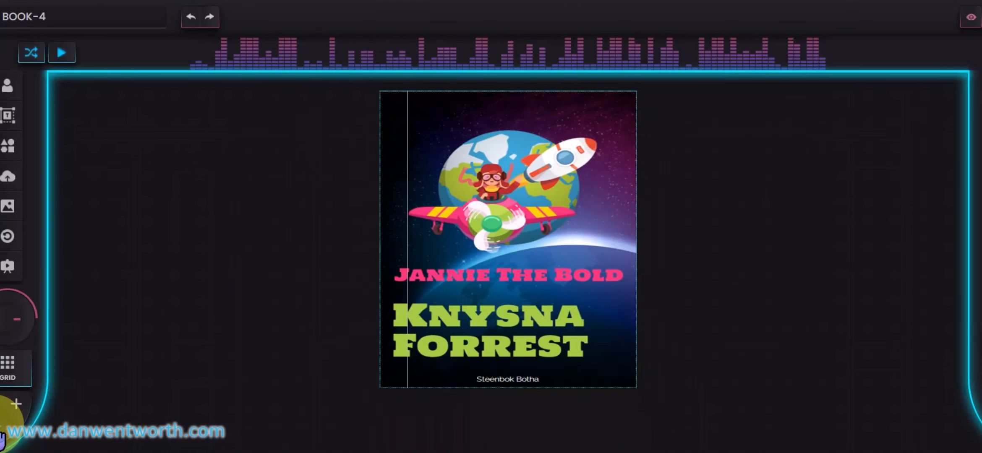
pyautogui.click(29, 416)
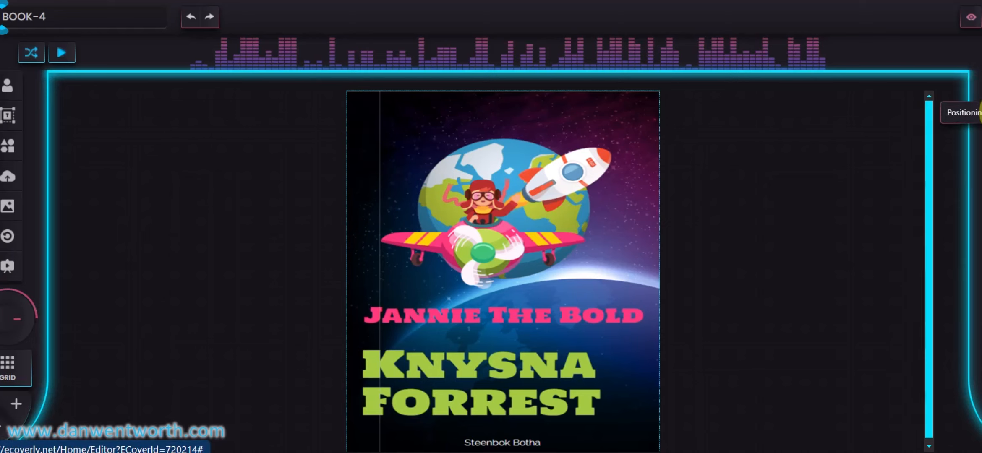
# - Try changing the position settings with no object selected, setting the width to 183 and the height to 1
pyautogui.click(979, 113)
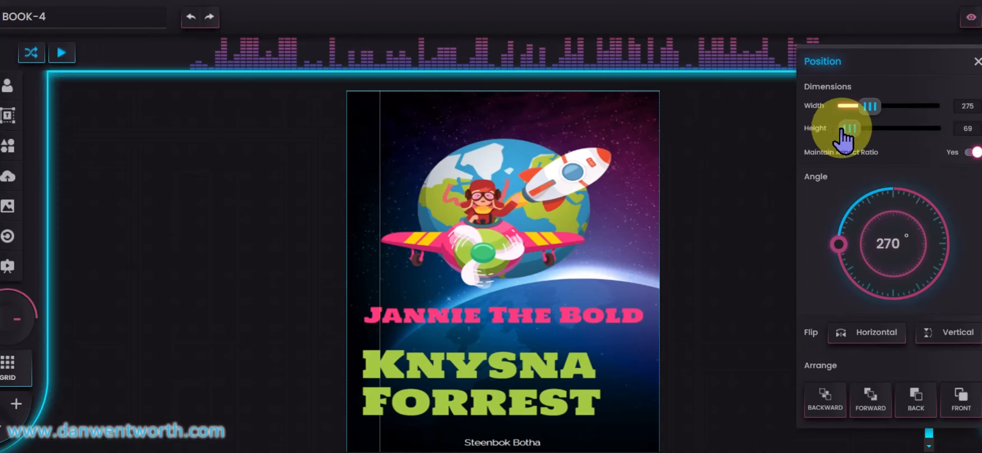
pyautogui.moveTo(836, 245)
pyautogui.mouseDown()
pyautogui.moveTo(843, 262)
pyautogui.moveTo(854, 208)
pyautogui.moveTo(840, 247)
pyautogui.mouseUp()
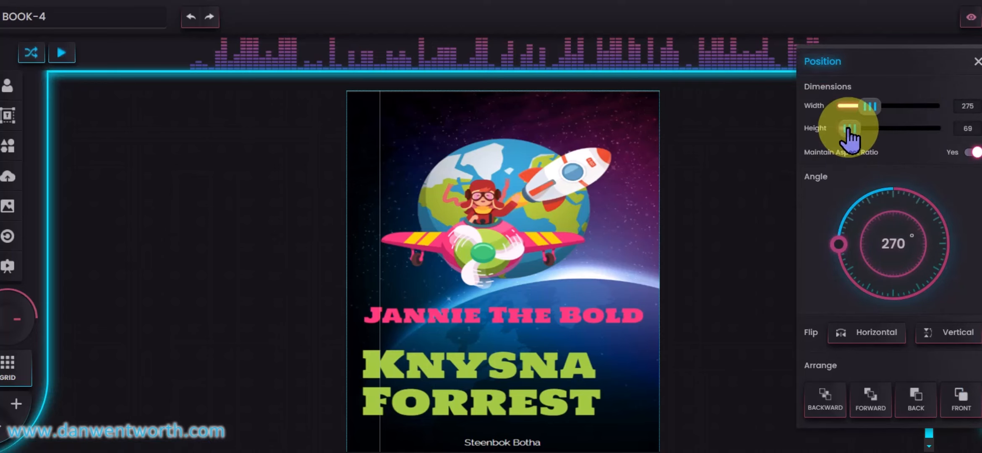
pyautogui.click(370, 266)
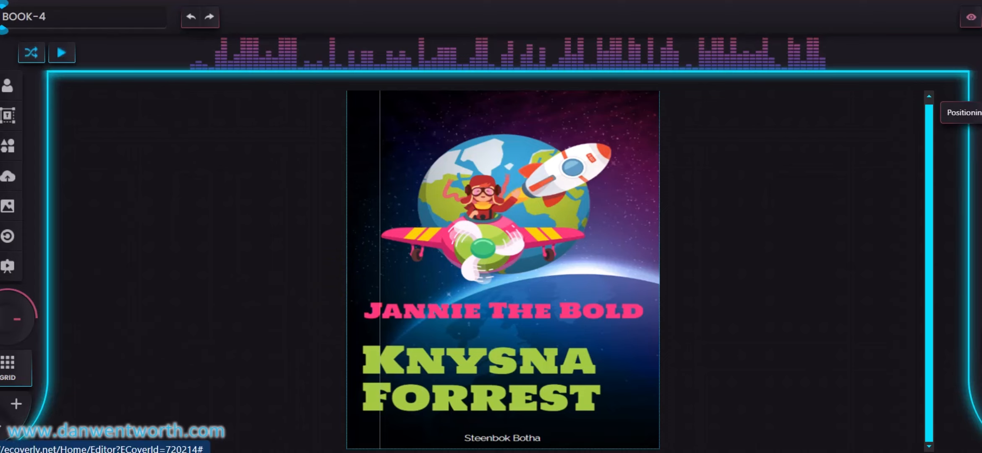
pyautogui.click(965, 112)
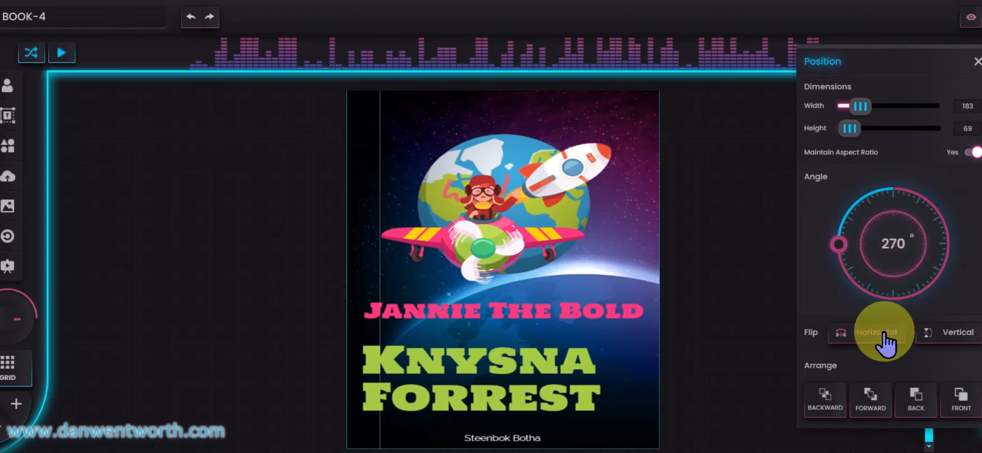
pyautogui.click(826, 404)
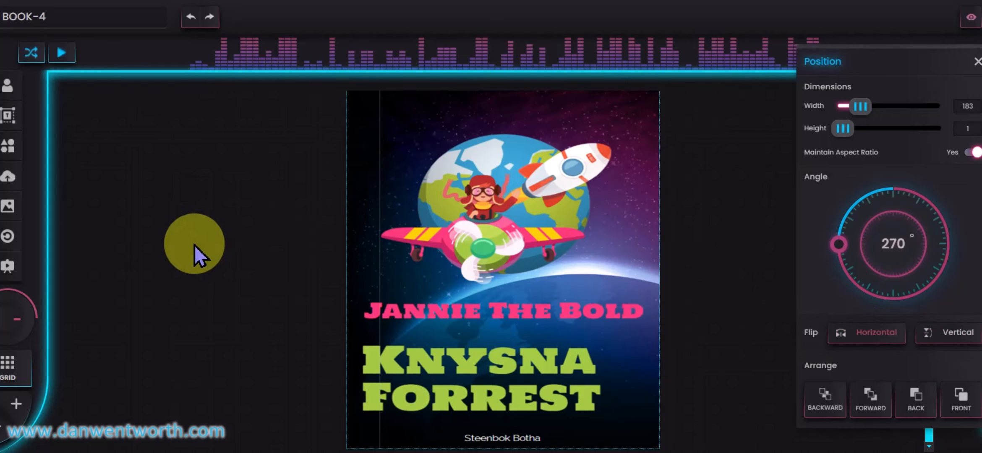
# - Exit the editor without saving and reopen the BOOK-4 project for editing
pyautogui.click(980, 19)
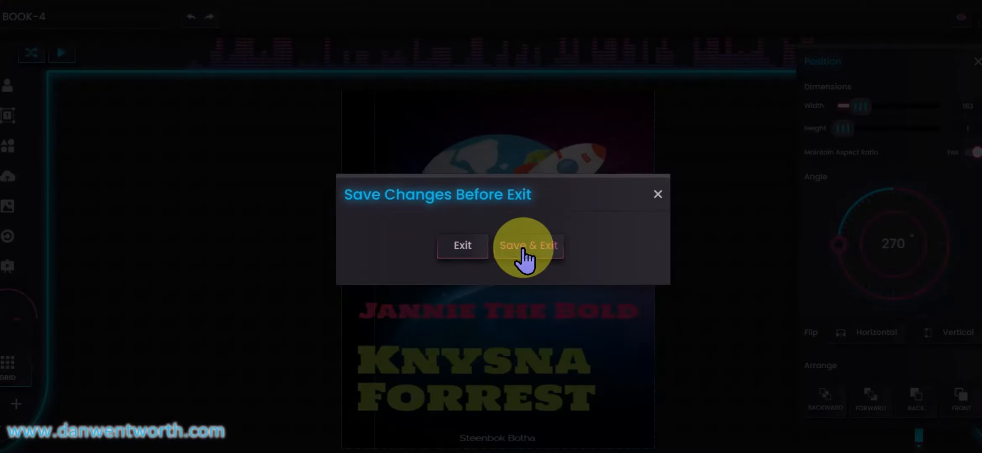
pyautogui.click(466, 254)
pyautogui.moveTo(357, 175)
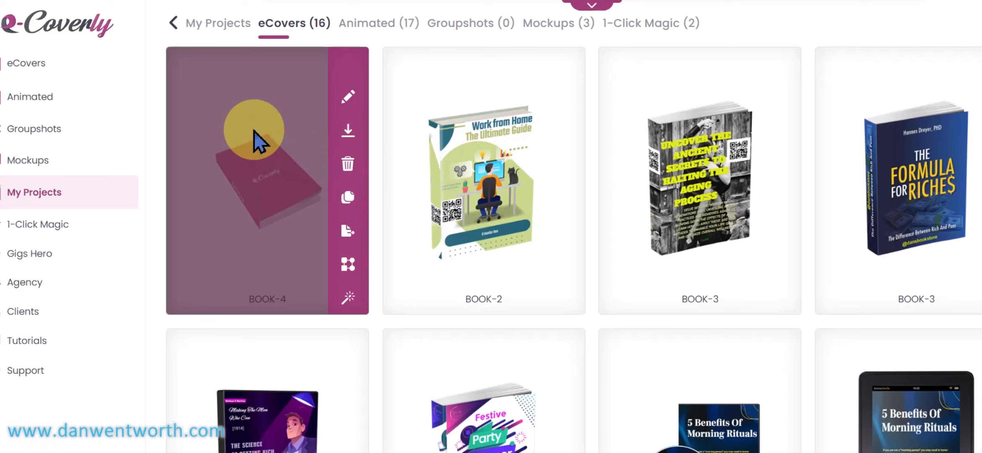
pyautogui.click(348, 104)
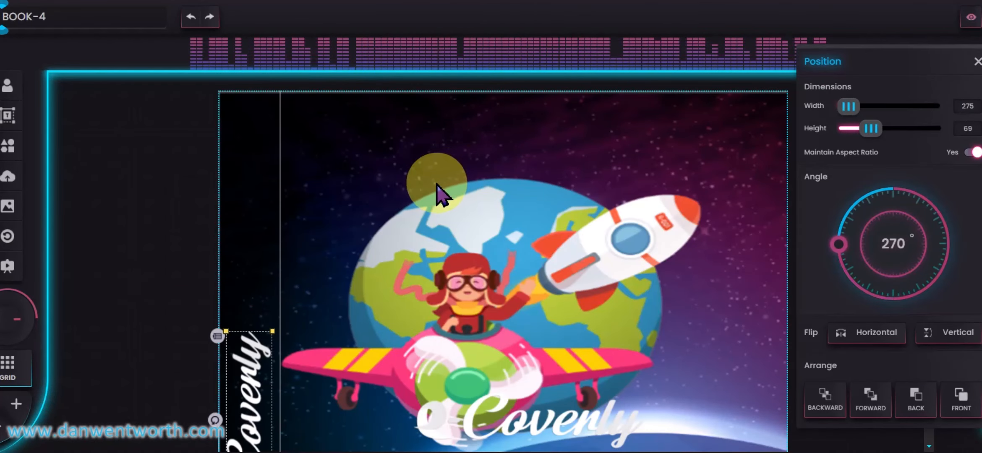
# - Delete the e-Coverly logos from the front cover and the spine, and check the rest of the cover
pyautogui.click(536, 417)
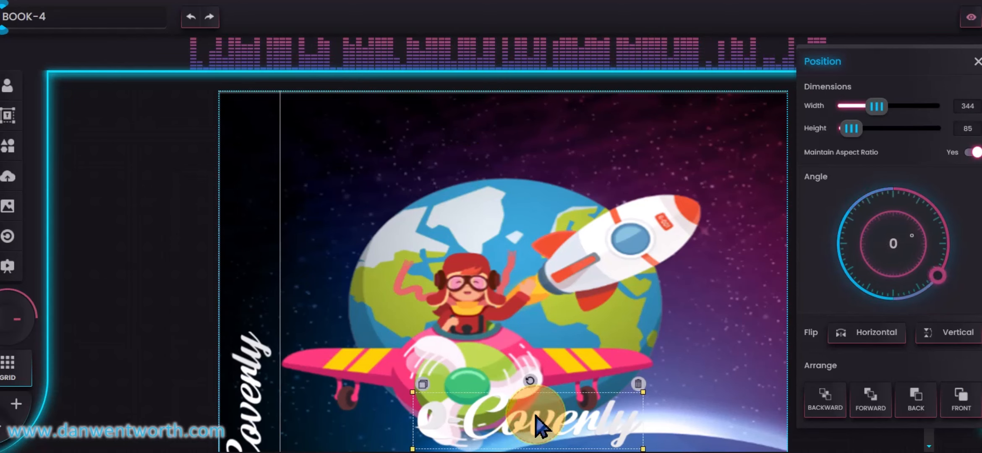
pyautogui.click(637, 385)
pyautogui.click(245, 403)
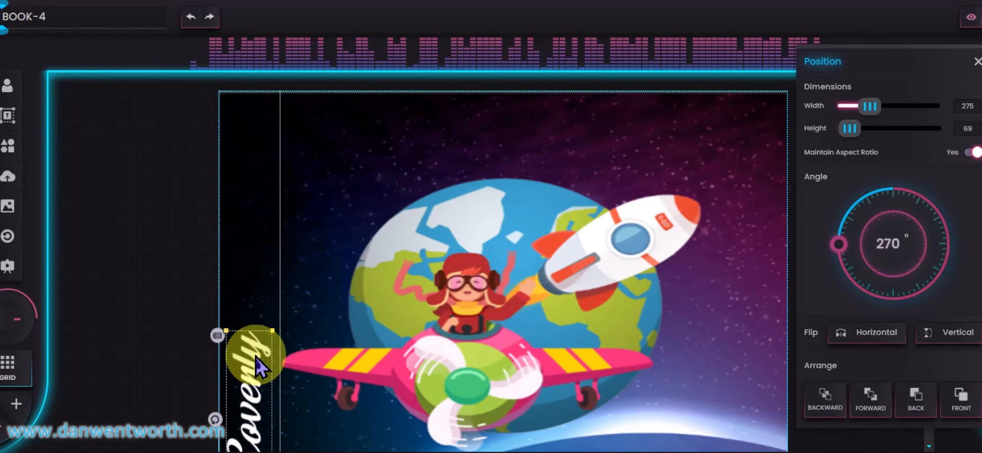
pyautogui.click(217, 335)
pyautogui.scroll(-4, 635, 248)
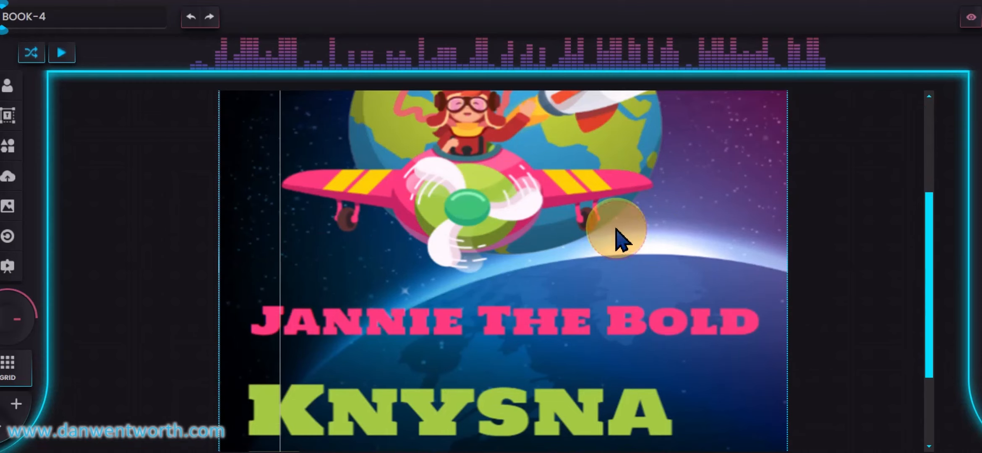
pyautogui.scroll(4, 625, 243)
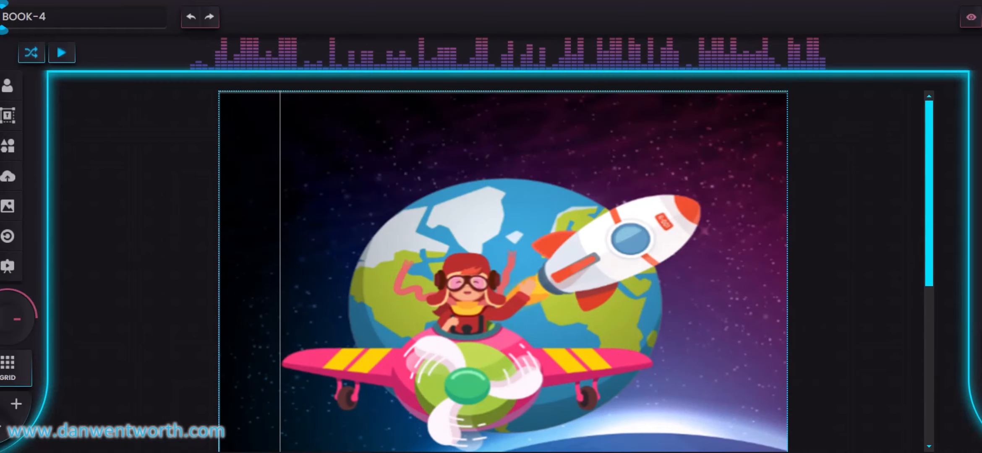
# - Discard the logo deletions by exiting without saving, and open BOOK-4 in the editor again
pyautogui.click(2, 17)
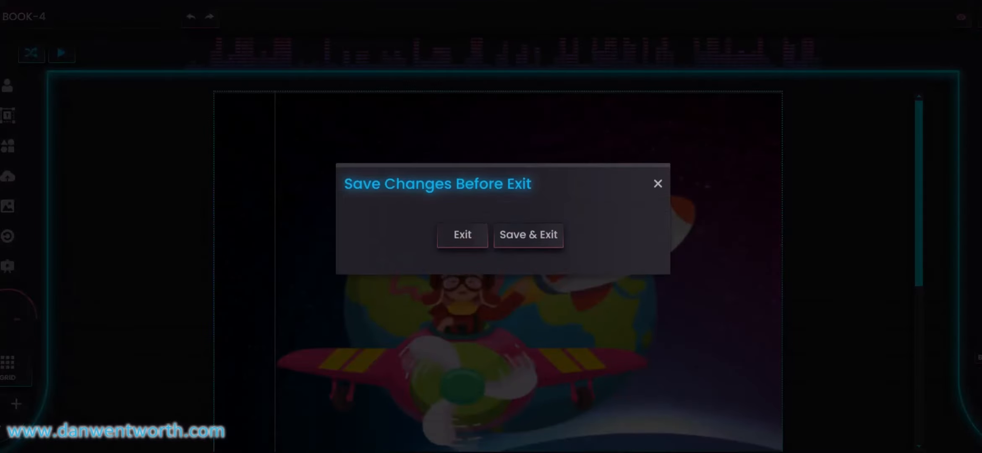
pyautogui.click(471, 245)
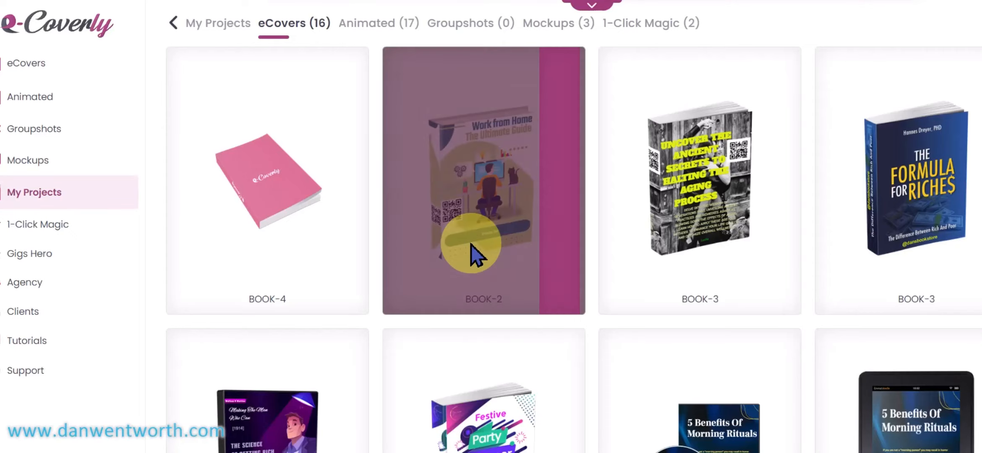
pyautogui.click(264, 173)
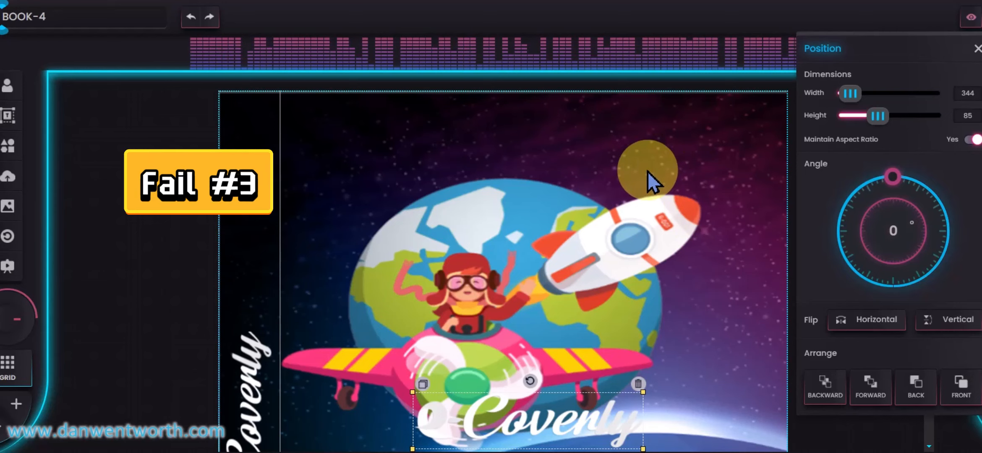
# - Move the front and spine e-Coverly logos off the cover onto the empty canvas area beside the spine
pyautogui.scroll(-4, 519, 193)
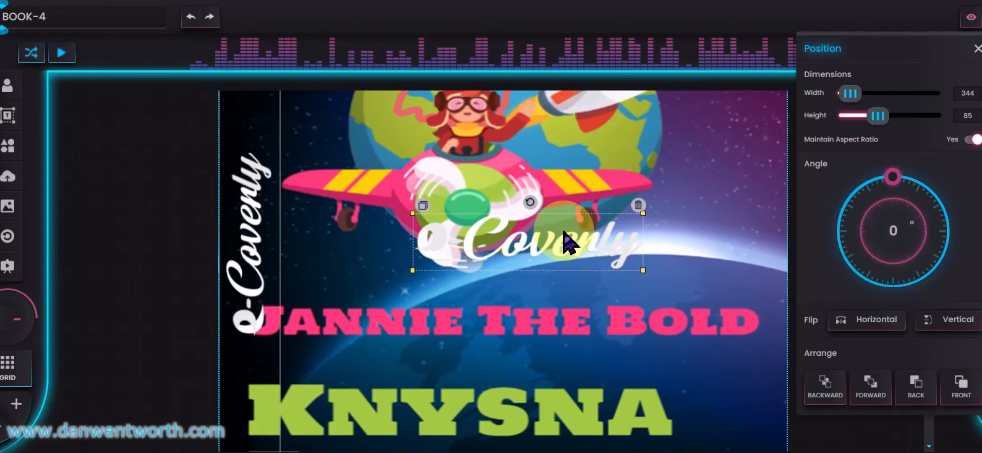
pyautogui.moveTo(562, 237); pyautogui.dragTo(128, 203)
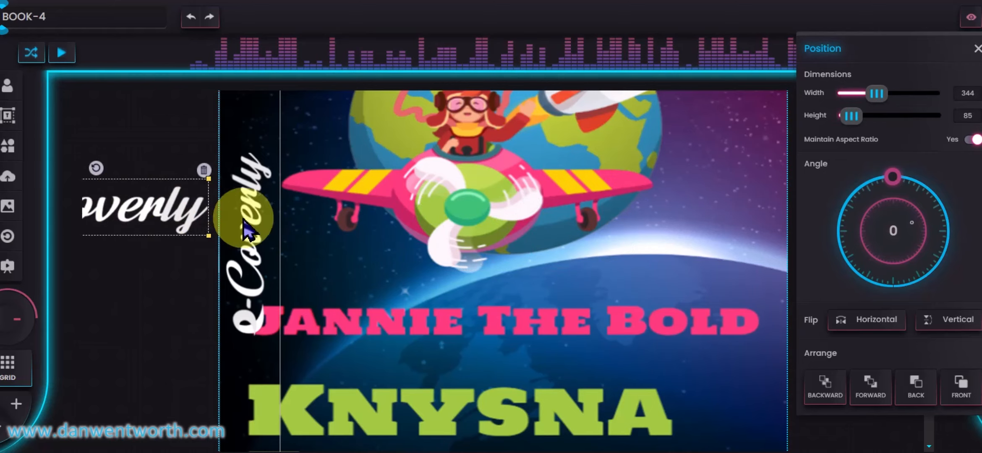
pyautogui.click(250, 242)
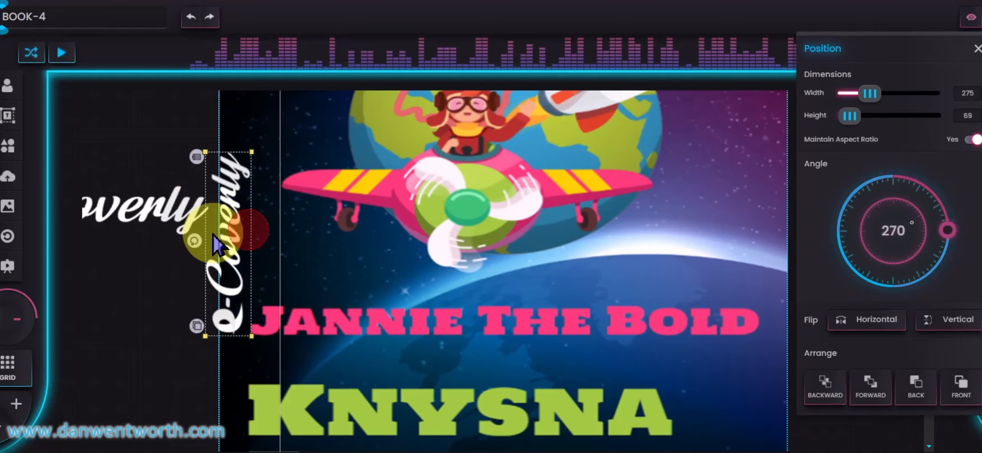
pyautogui.moveTo(251, 241); pyautogui.dragTo(122, 283)
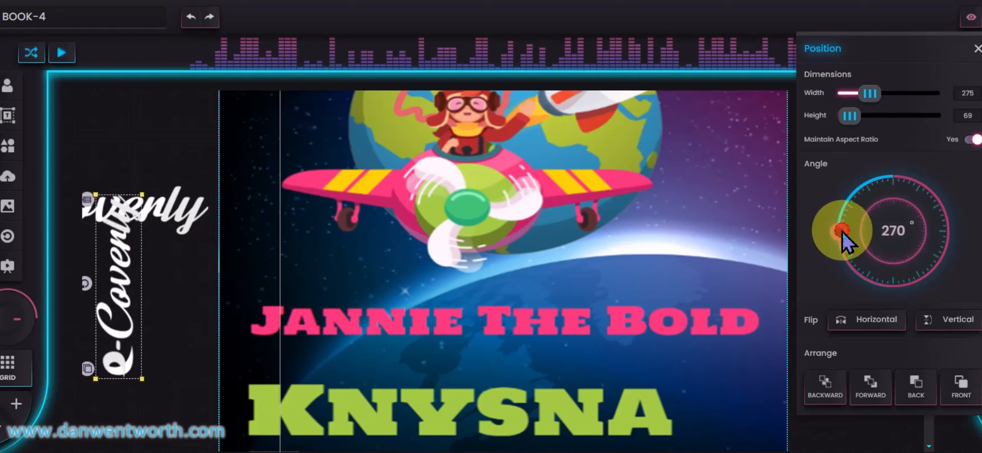
# - Rotate the vertical e-Coverly logo to 253°, return it to 270°, and deselect it
pyautogui.moveTo(842, 231); pyautogui.dragTo(852, 246)
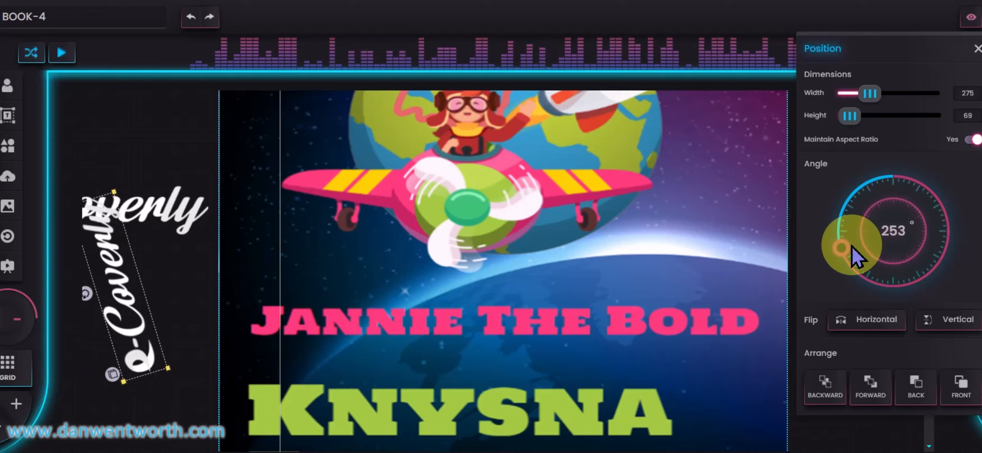
pyautogui.moveTo(844, 250); pyautogui.dragTo(838, 233)
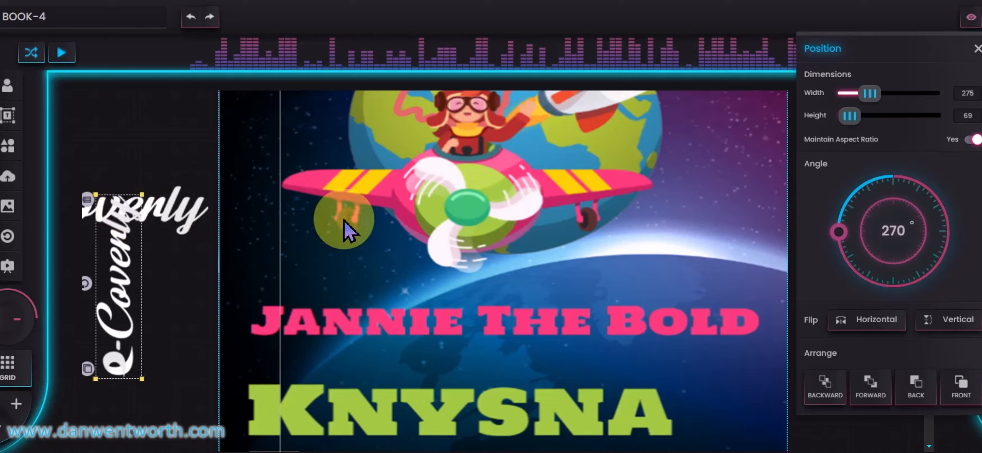
pyautogui.click(349, 228)
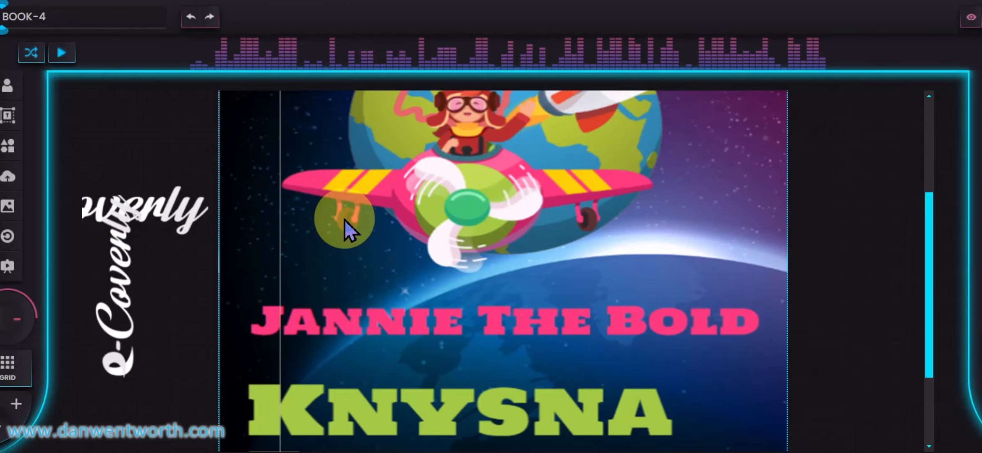
# - Try the position settings with nothing selected by turning off Maintain Aspect Ratio and setting the height to 505
pyautogui.click(980, 105)
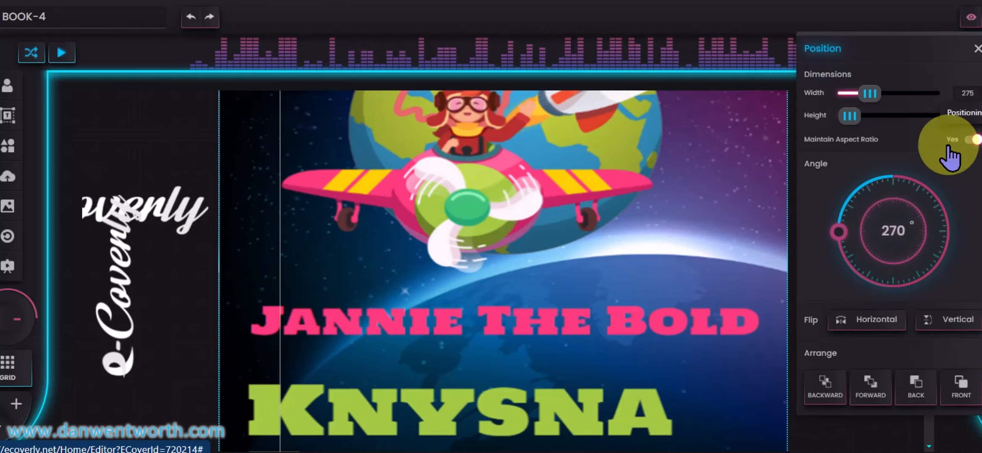
pyautogui.click(972, 140)
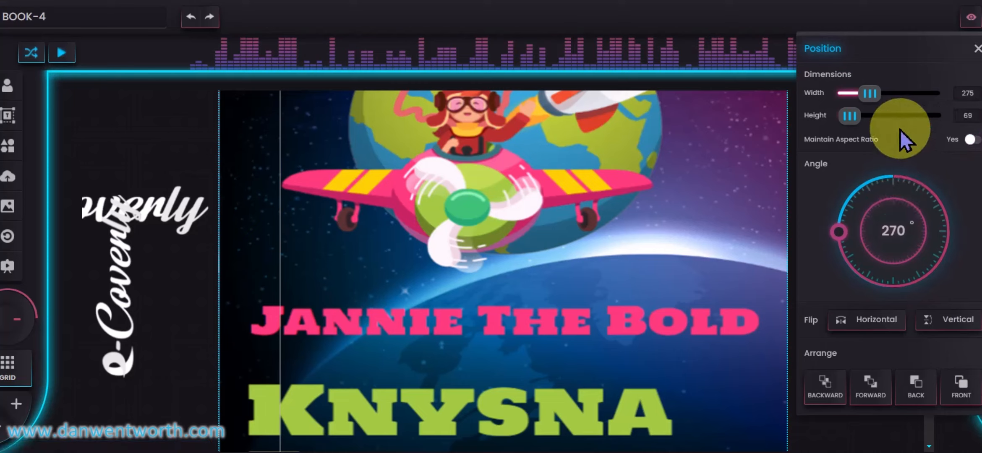
pyautogui.moveTo(848, 120); pyautogui.dragTo(891, 121)
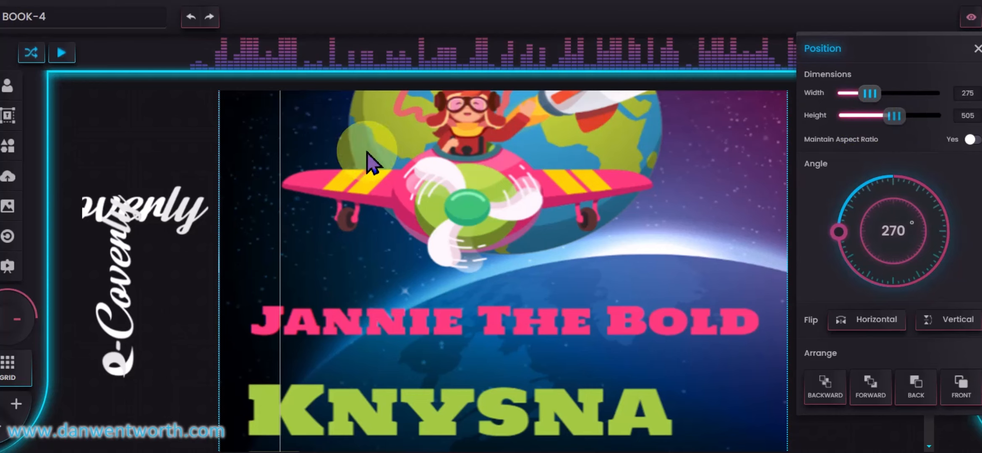
pyautogui.click(276, 158)
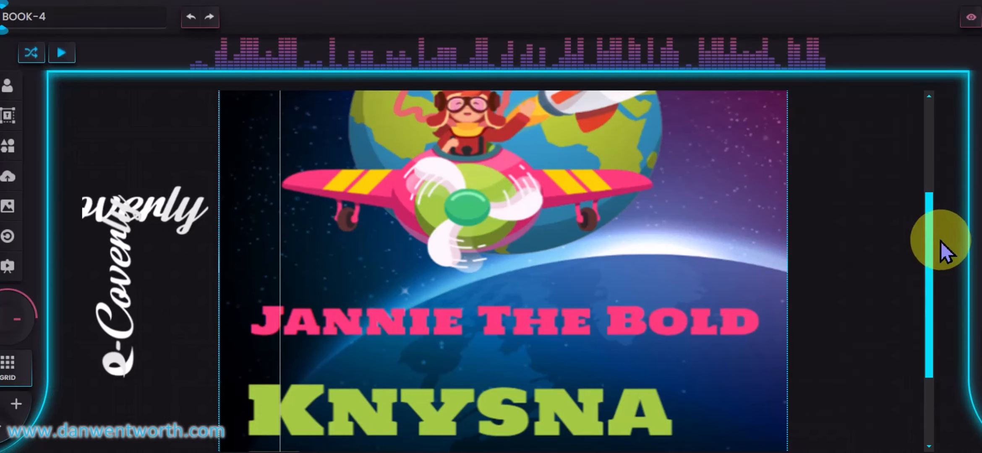
# - Zoom the canvas out to examine both e-Coverly logos parked beside the cover
pyautogui.click(16, 405)
pyautogui.click(17, 405)
pyautogui.click(17, 405)
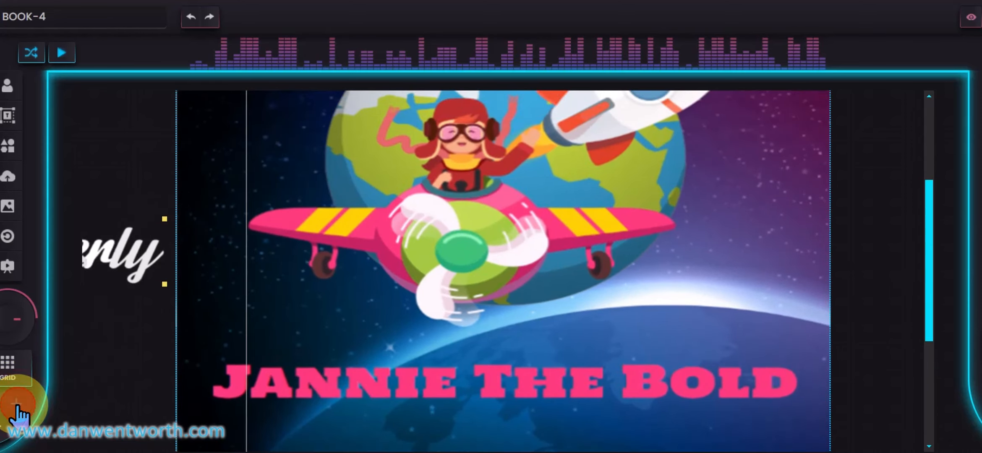
pyautogui.click(0, 422)
pyautogui.click(0, 422)
pyautogui.click(0, 421)
pyautogui.click(0, 422)
pyautogui.click(2, 432)
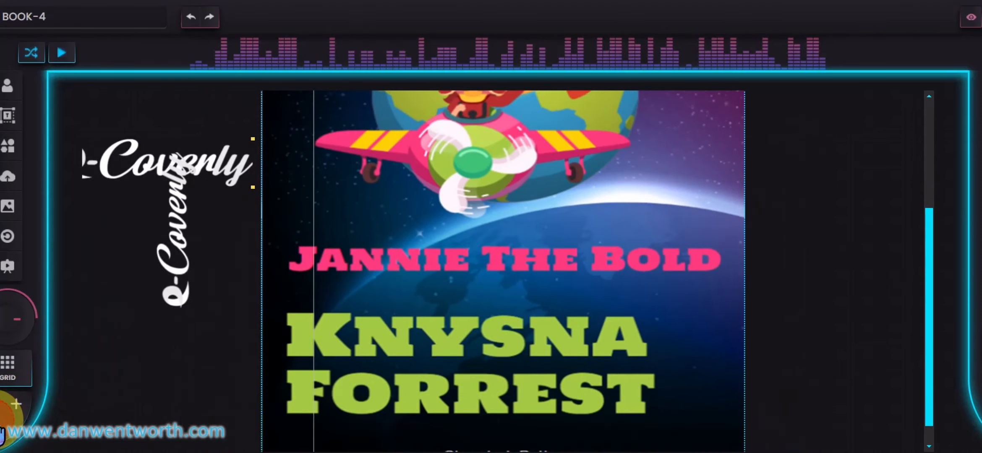
pyautogui.click(2, 432)
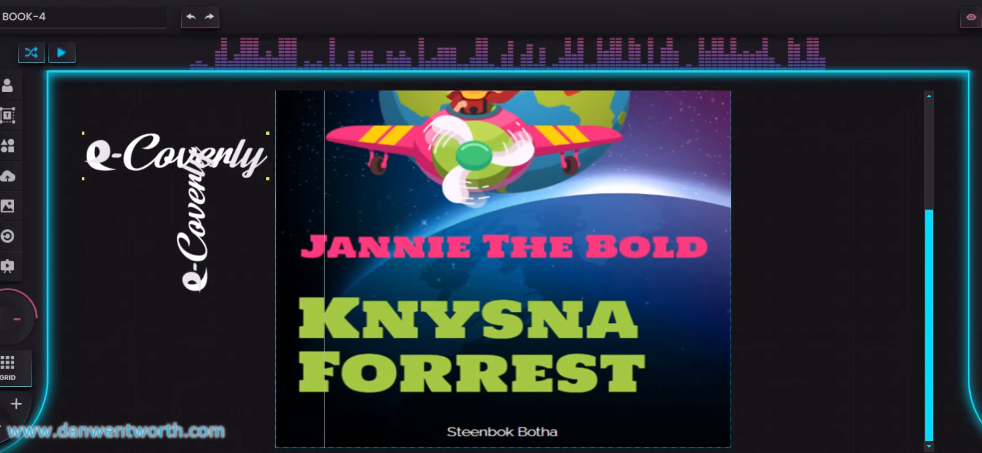
# - Exit the editor without saving and delete the BOOK-4 project from the eCovers projects
pyautogui.click(980, 17)
pyautogui.click(467, 247)
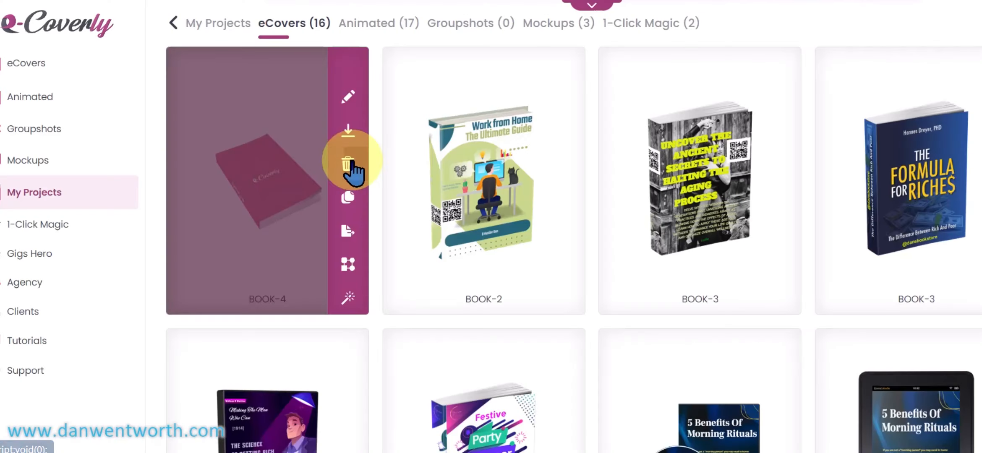
pyautogui.click(346, 164)
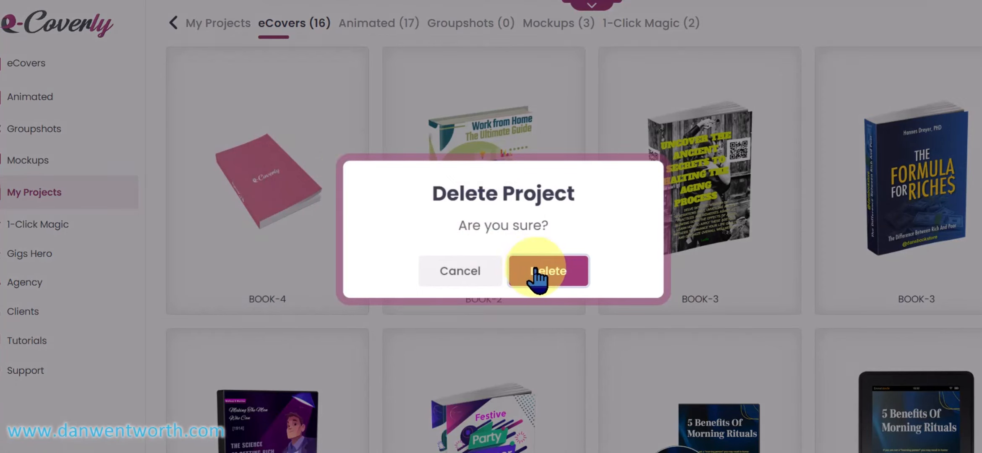
pyautogui.click(548, 272)
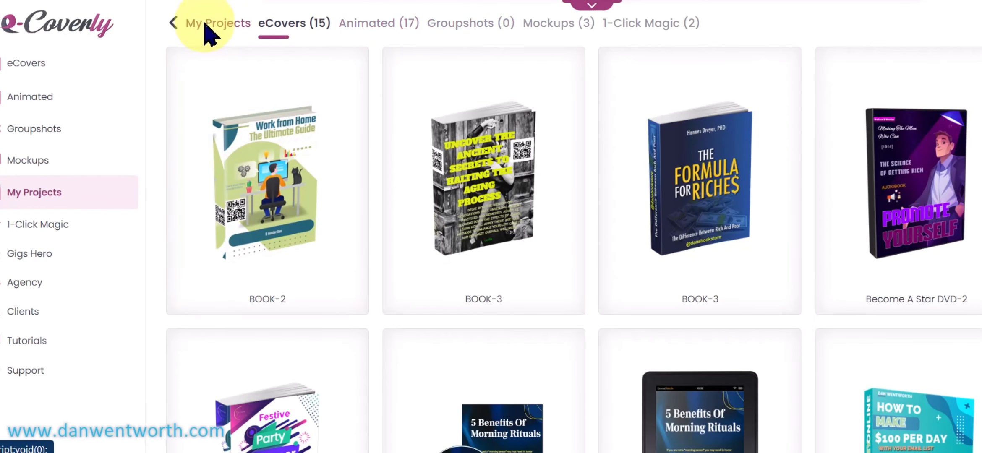
# - Browse the eCovers template library and load more designs to examine the available cover templates
pyautogui.click(288, 25)
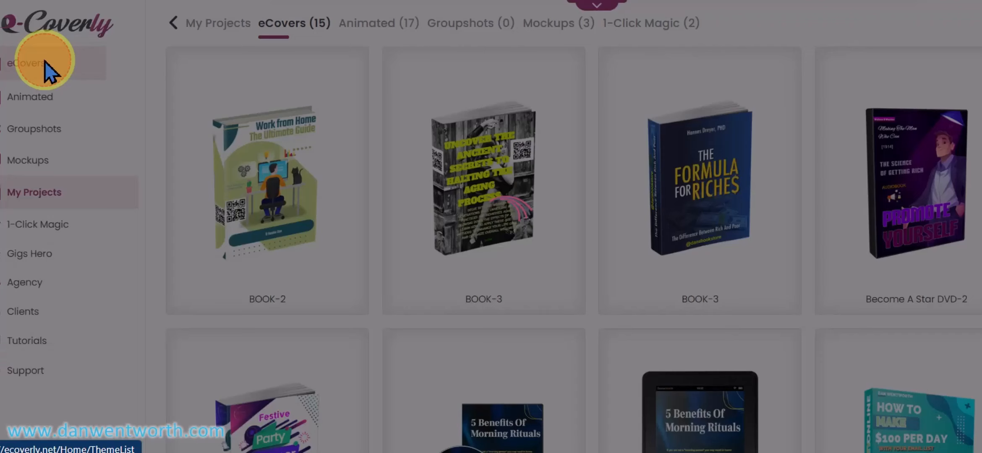
pyautogui.click(47, 67)
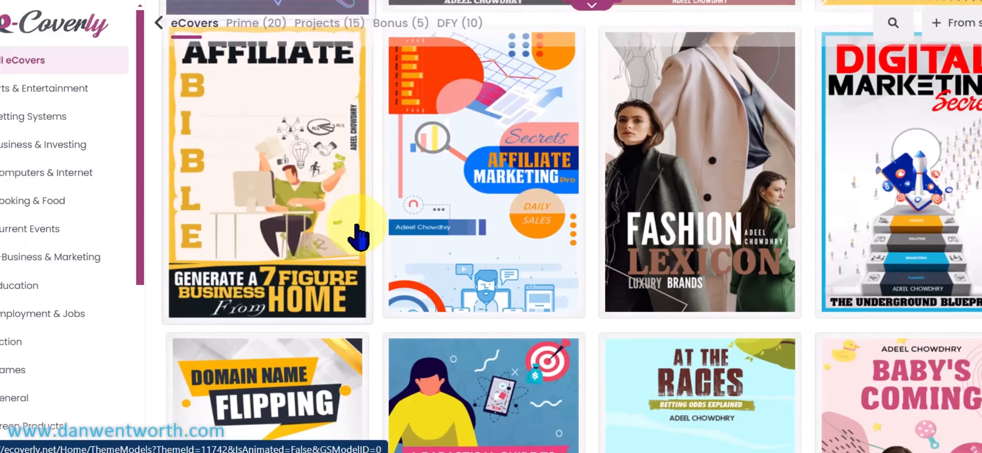
pyautogui.scroll(-4, 348, 235)
pyautogui.scroll(-15, 344, 240)
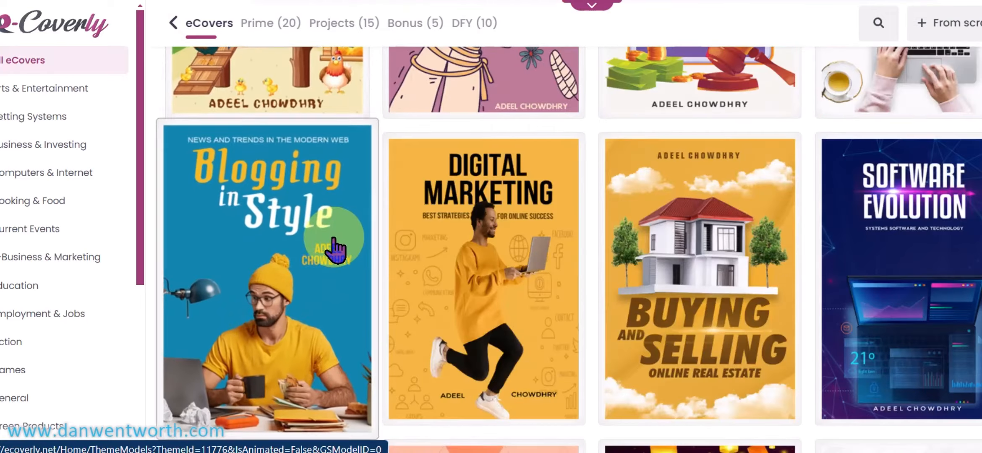
pyautogui.scroll(-5, 328, 252)
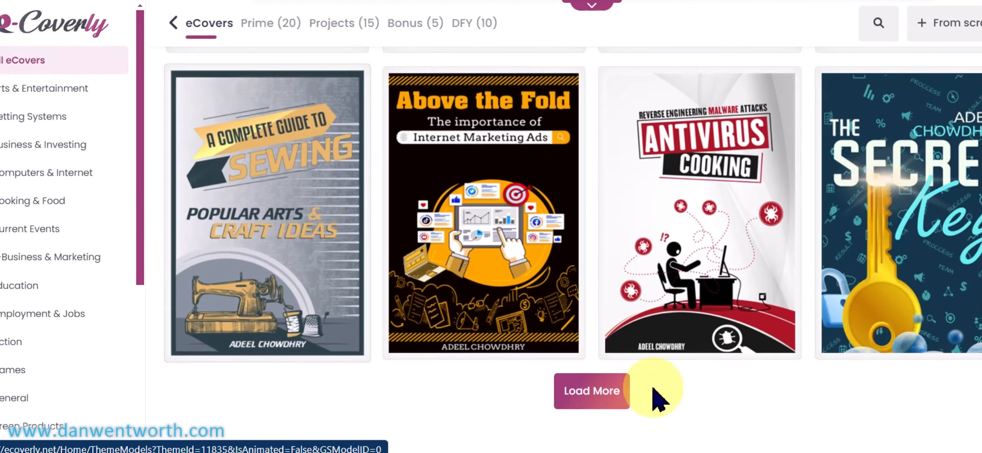
pyautogui.click(600, 390)
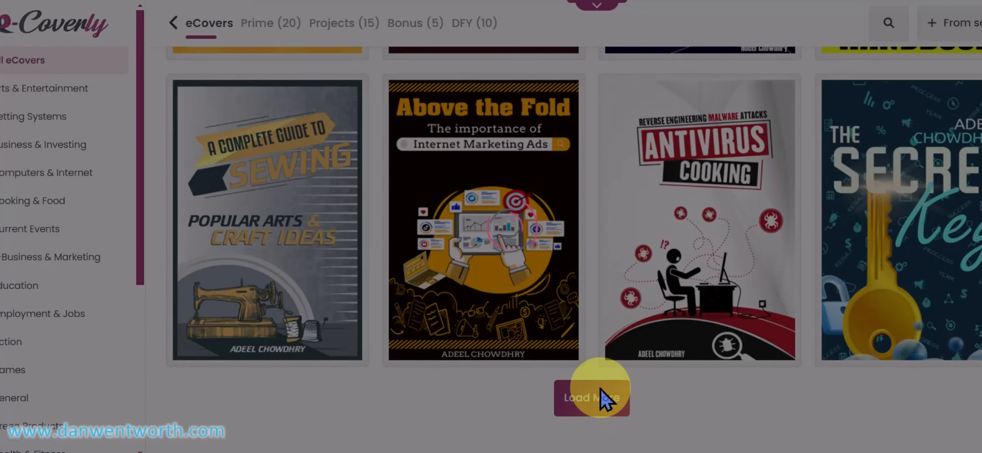
pyautogui.scroll(-10, 541, 293)
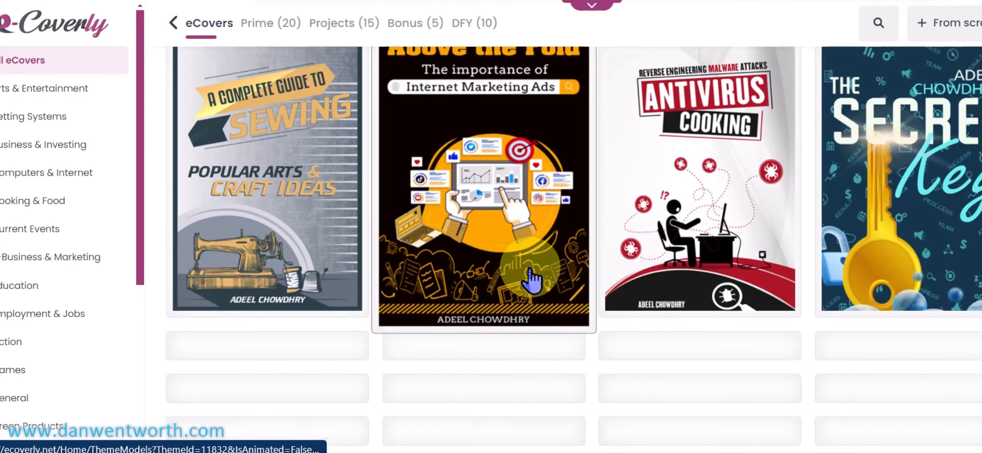
pyautogui.scroll(-10, 532, 277)
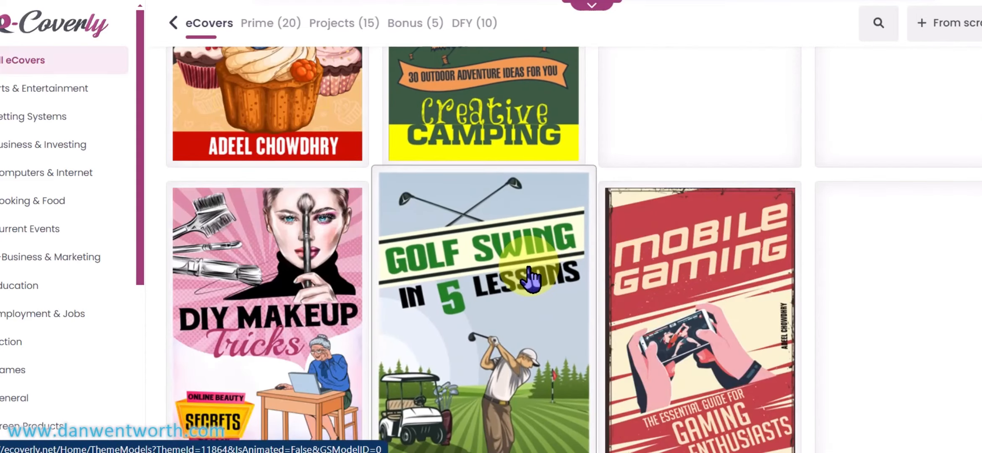
pyautogui.scroll(-10, 531, 280)
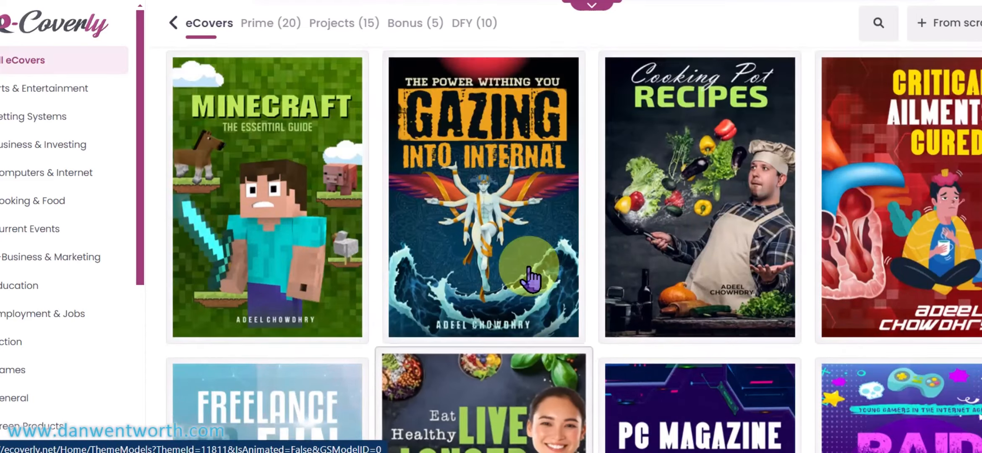
pyautogui.scroll(3, 530, 279)
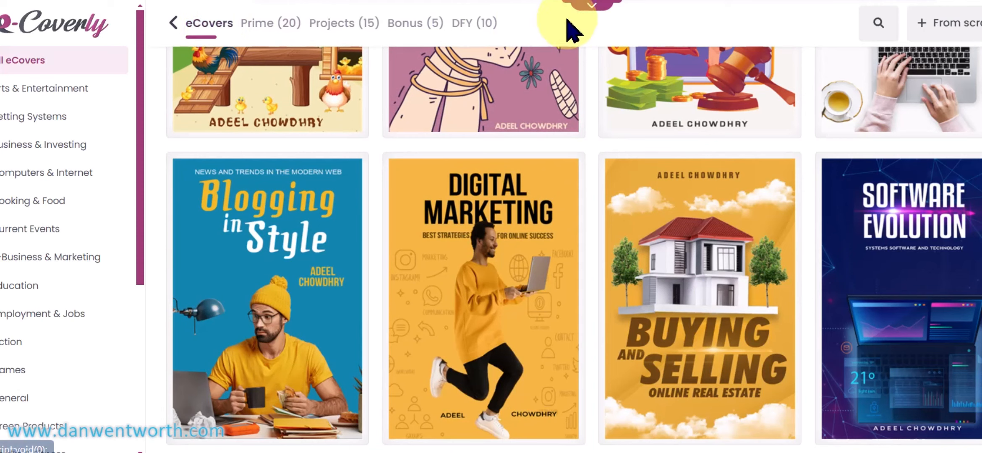
# - Start a new eCover from scratch using the tilted thick book model
pyautogui.click(595, 13)
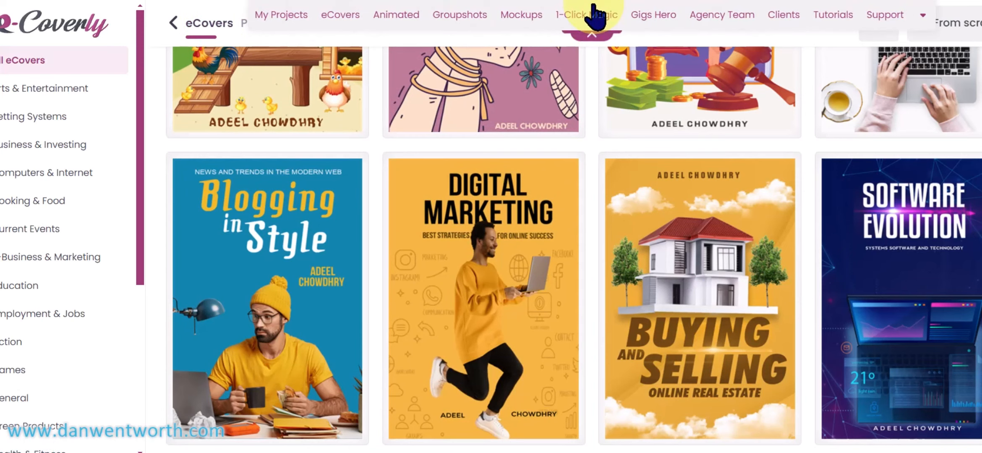
pyautogui.click(342, 19)
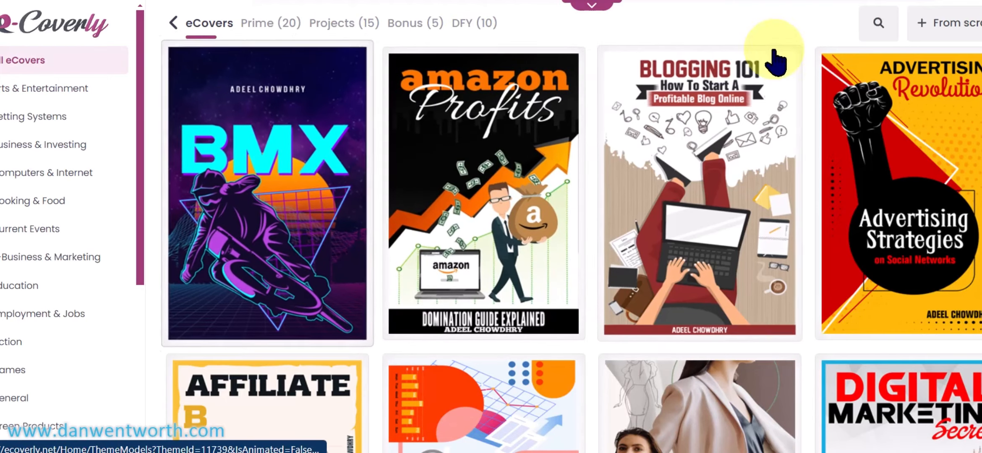
pyautogui.click(945, 24)
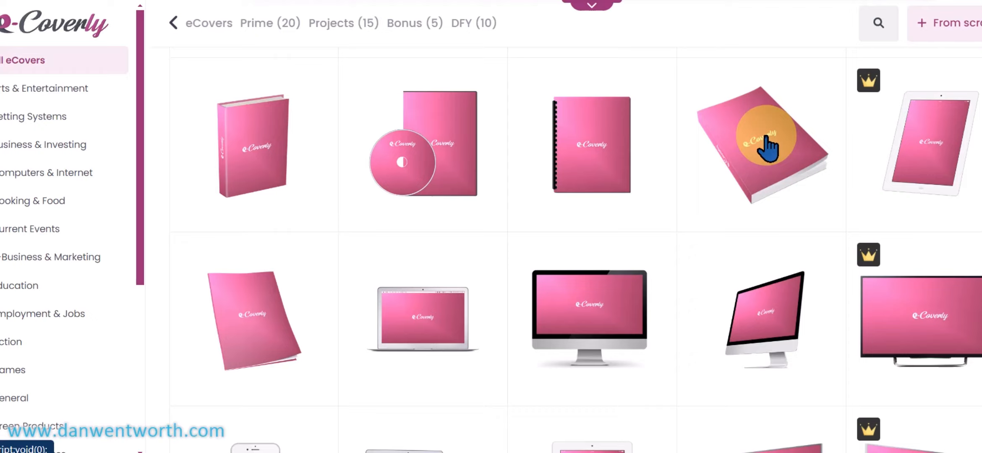
pyautogui.click(766, 149)
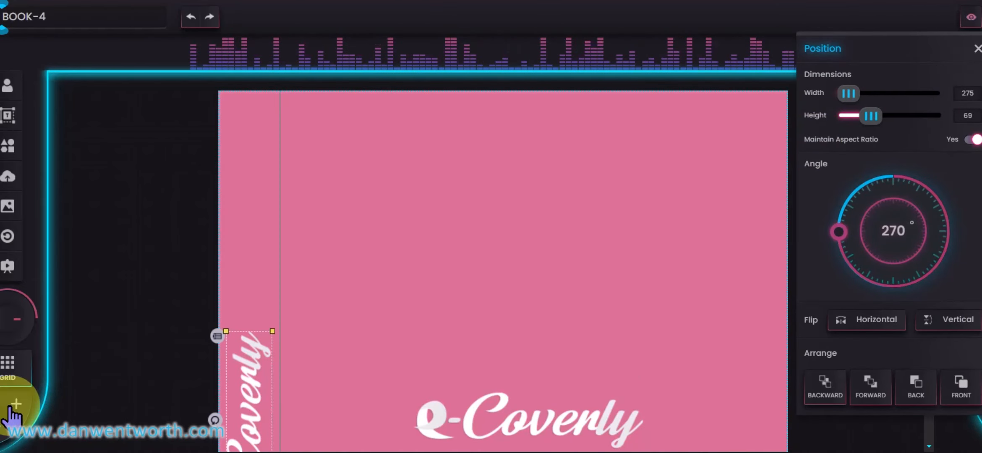
pyautogui.click(1, 431)
pyautogui.click(1, 431)
pyautogui.click(1, 431)
pyautogui.click(1, 431)
pyautogui.click(1, 431)
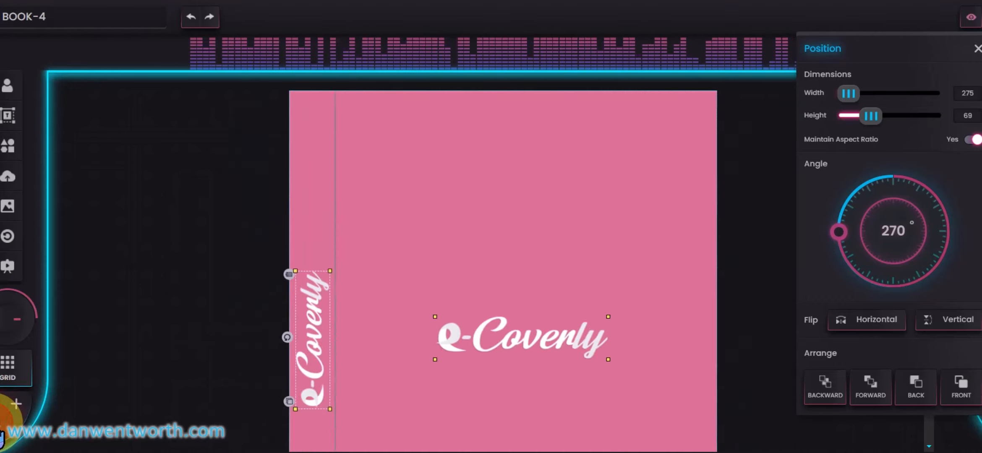
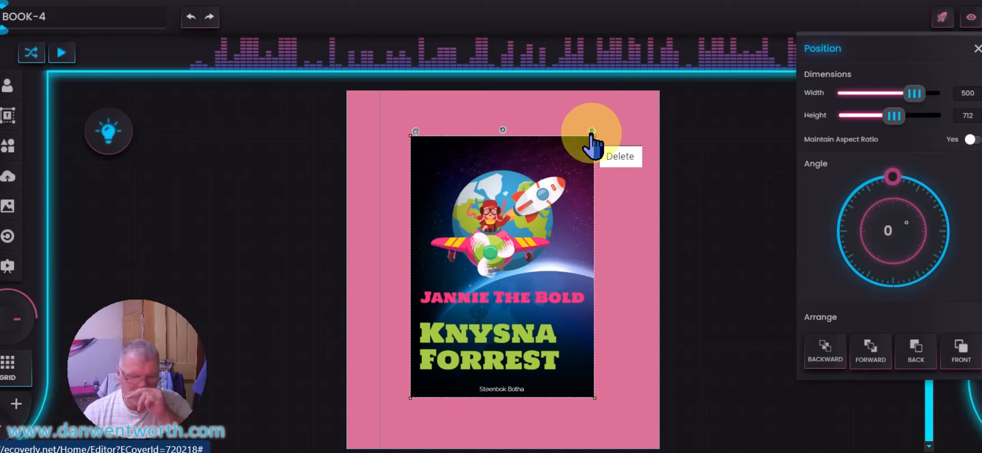
# - Duplicate the Knysna Forrest cover image and place one copy, rotated to 270°, over the spine side of the canvas
pyautogui.click(415, 133)
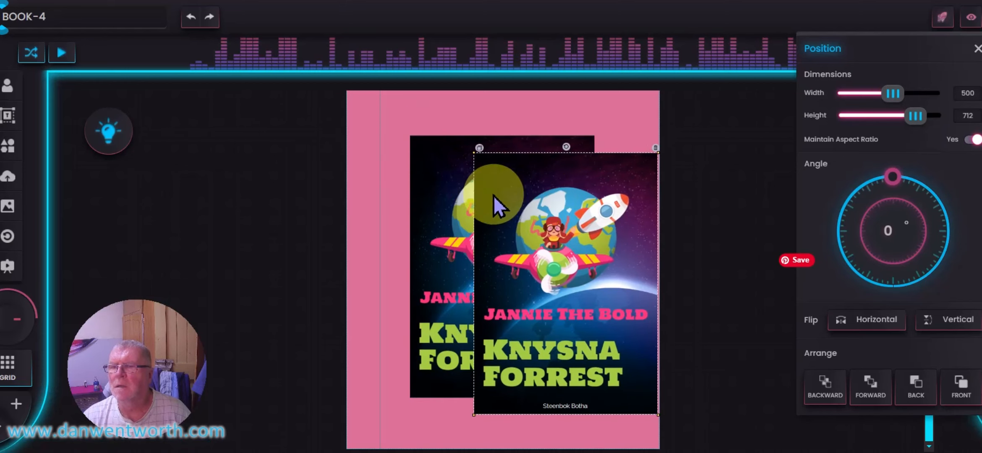
pyautogui.moveTo(429, 162); pyautogui.dragTo(268, 177)
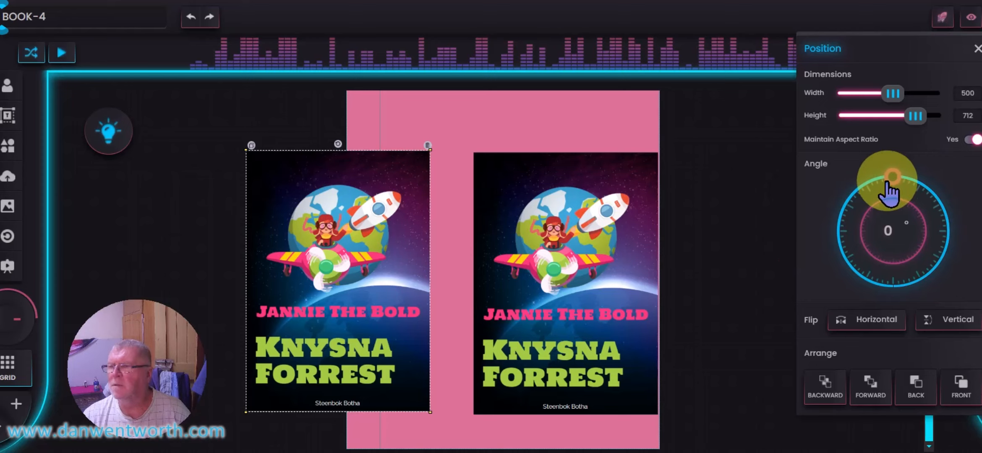
pyautogui.moveTo(892, 177); pyautogui.dragTo(843, 232)
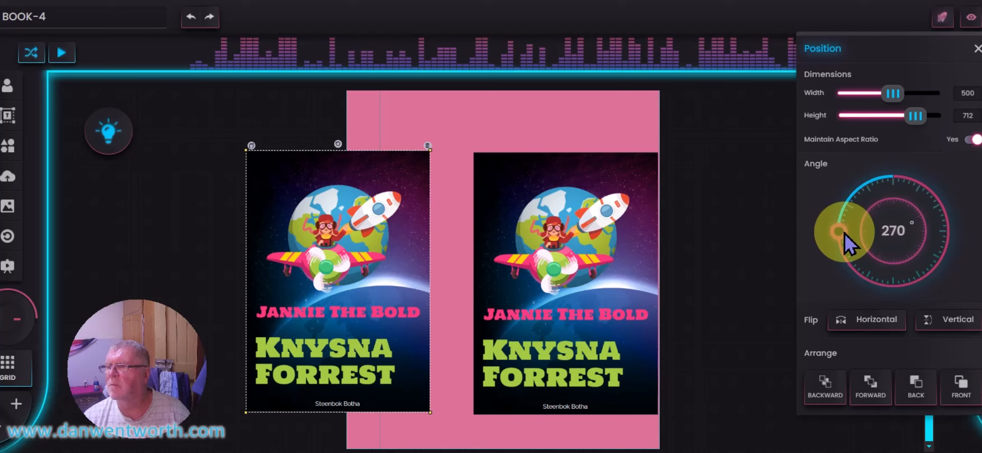
pyautogui.moveTo(844, 239); pyautogui.dragTo(844, 233)
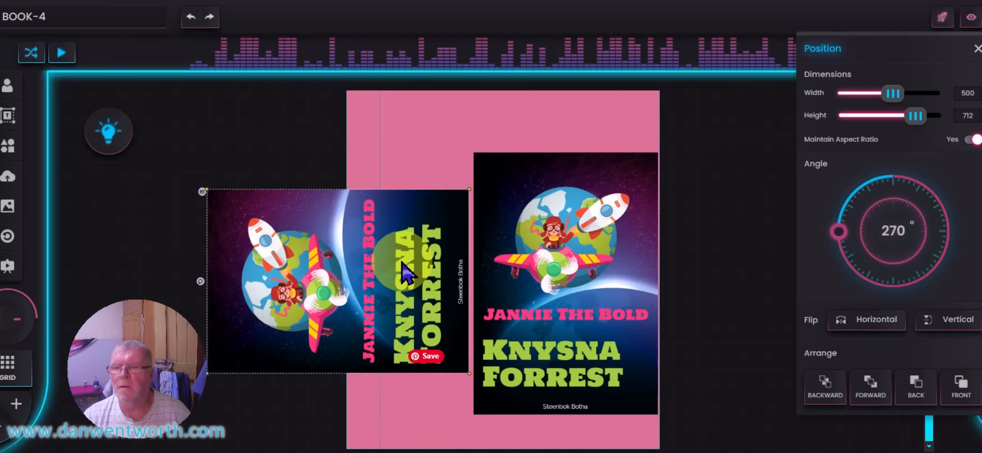
pyautogui.moveTo(401, 265); pyautogui.dragTo(392, 260)
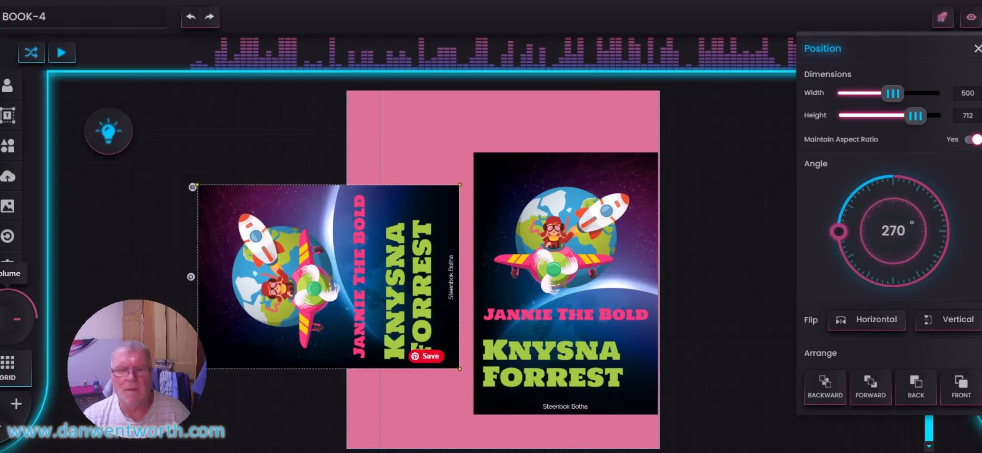
# - Turn off Maintain Aspect Ratio for the rotated copy and stretch it over the canvas's full height, about 996 by 705
pyautogui.click(7, 436)
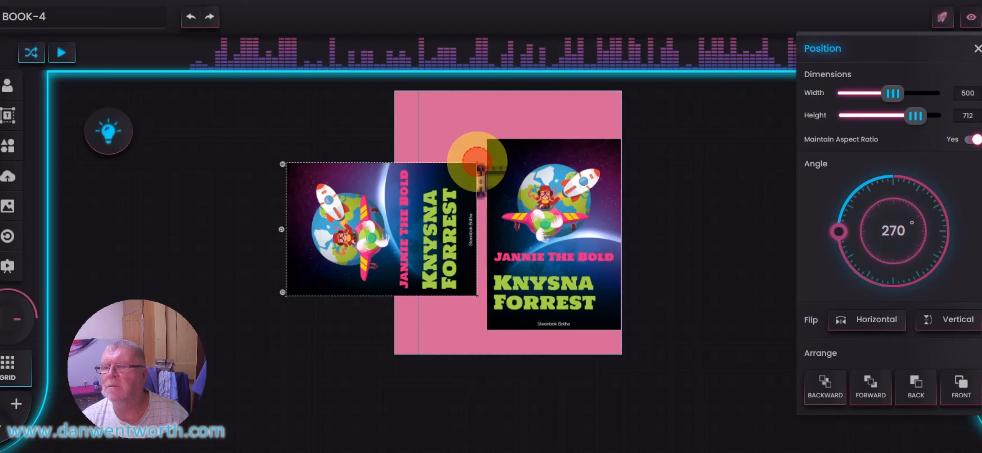
pyautogui.moveTo(477, 162); pyautogui.dragTo(485, 120)
pyautogui.click(617, 136)
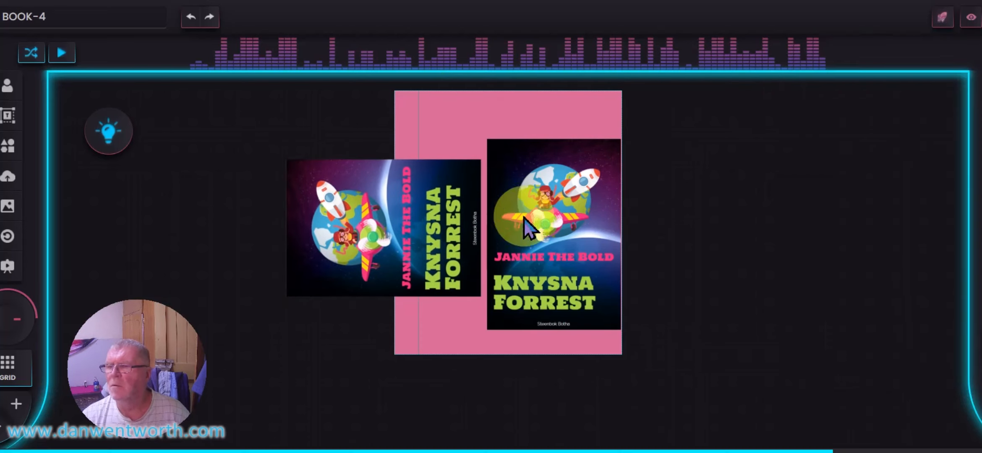
pyautogui.click(436, 216)
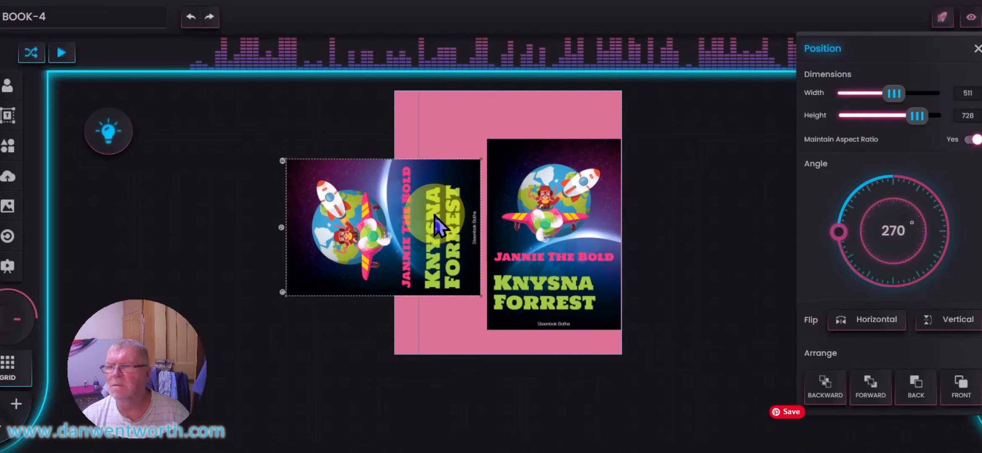
pyautogui.click(968, 141)
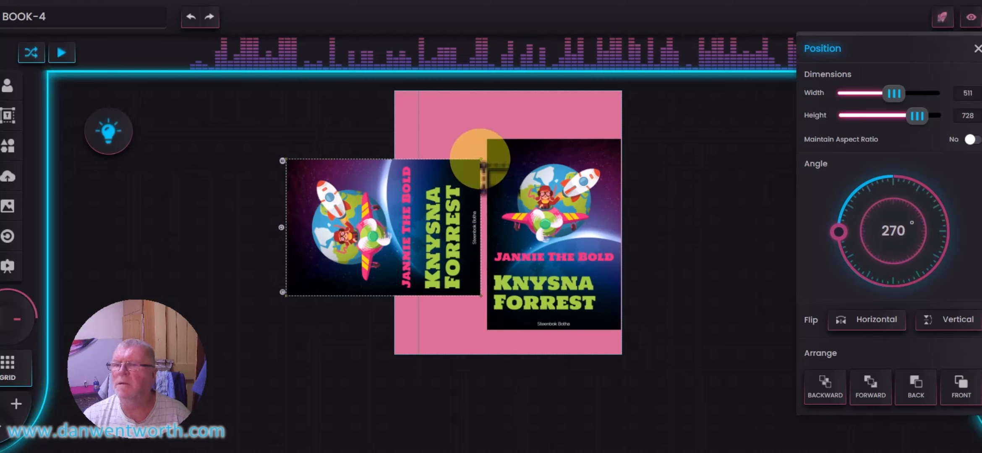
pyautogui.moveTo(481, 160); pyautogui.dragTo(468, 2)
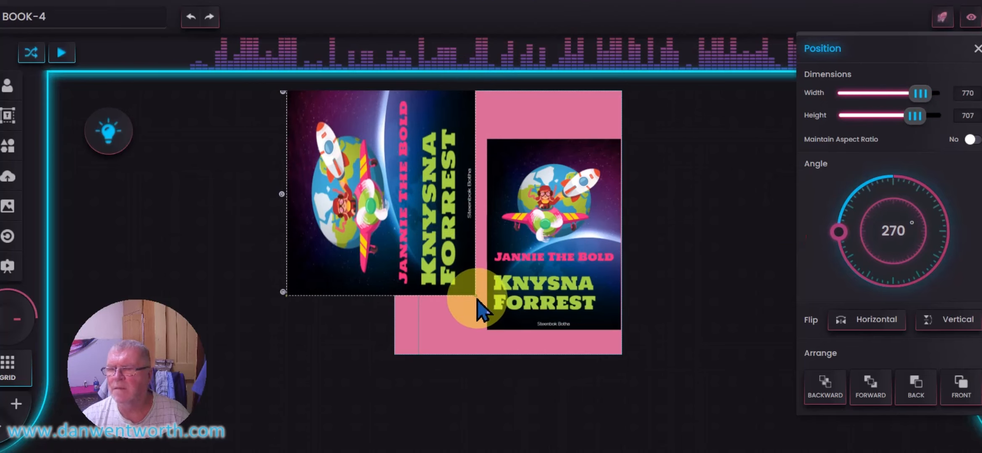
pyautogui.moveTo(477, 295); pyautogui.dragTo(476, 359)
pyautogui.moveTo(477, 452); pyautogui.dragTo(475, 443)
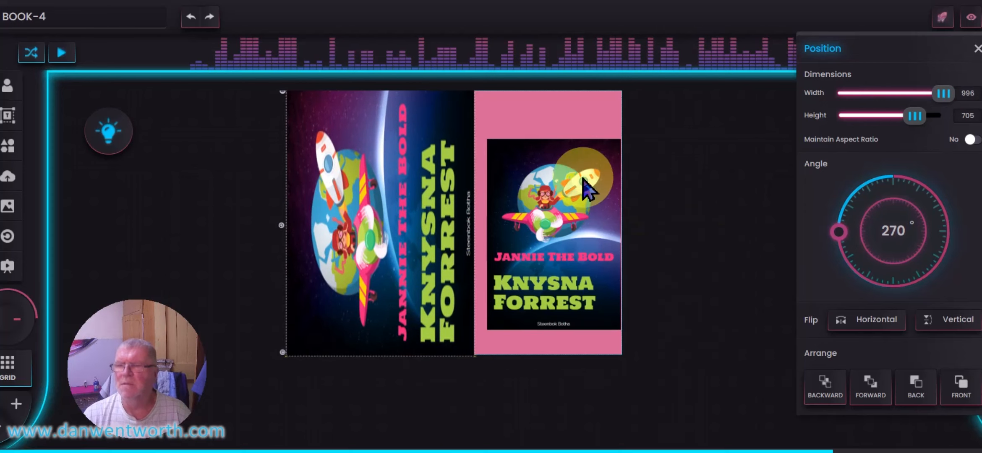
# - Enlarge the upright cover copy proportionally to about 702 by 999 and align it with the canvas's outer edge
pyautogui.click(553, 180)
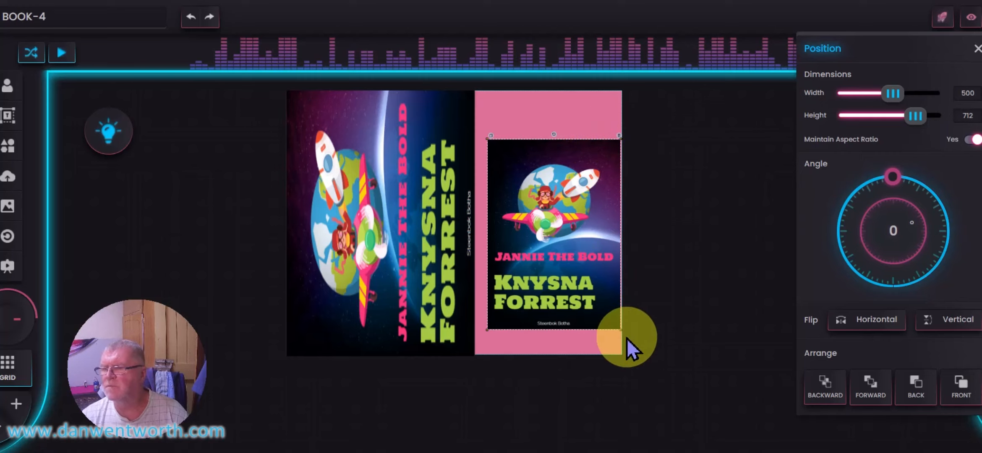
pyautogui.moveTo(621, 331); pyautogui.dragTo(634, 395)
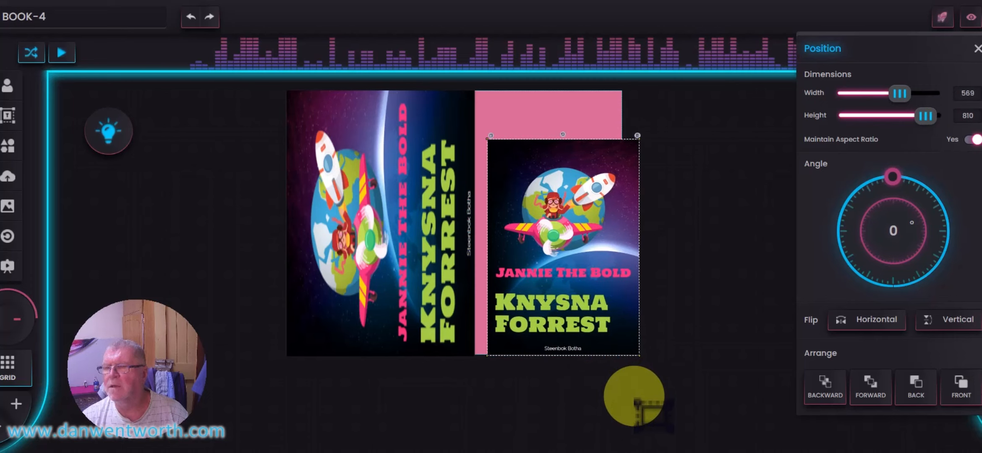
pyautogui.moveTo(572, 291); pyautogui.dragTo(552, 277)
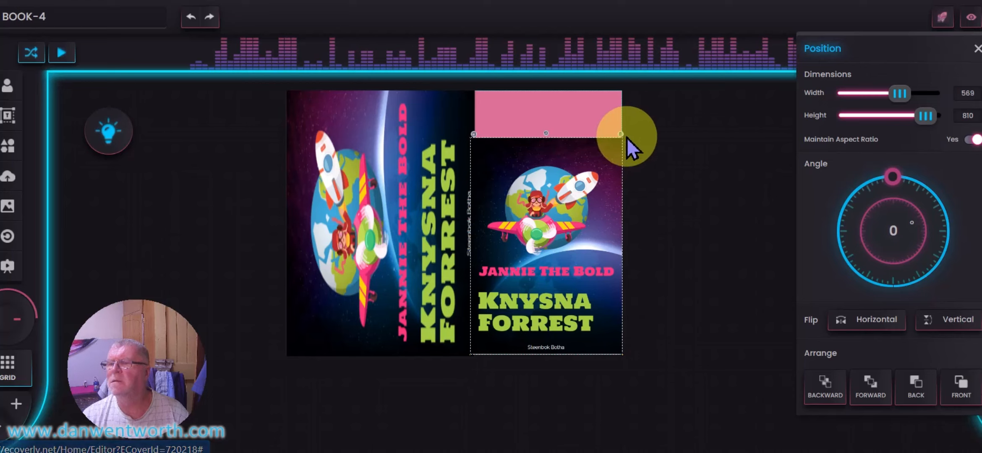
pyautogui.moveTo(624, 139); pyautogui.dragTo(590, 166)
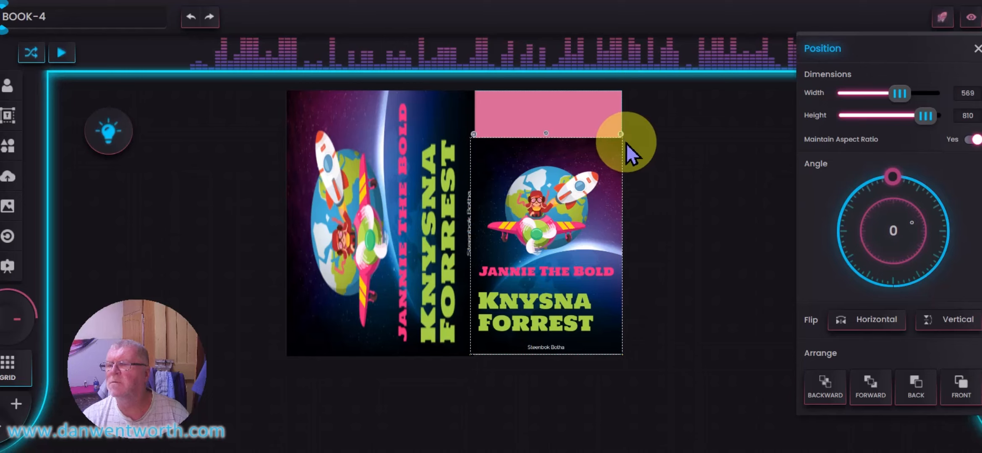
pyautogui.moveTo(624, 142); pyautogui.dragTo(646, 27)
pyautogui.moveTo(547, 177); pyautogui.dragTo(512, 177)
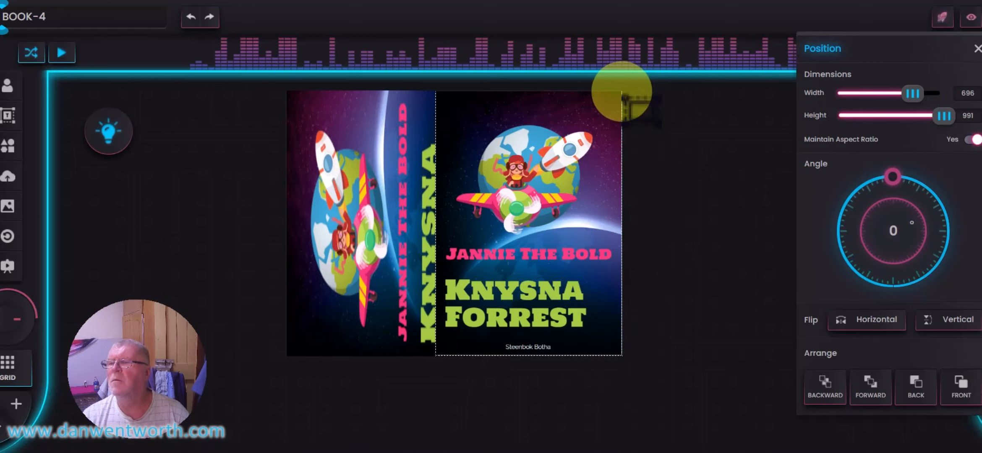
pyautogui.moveTo(622, 92); pyautogui.dragTo(630, 95)
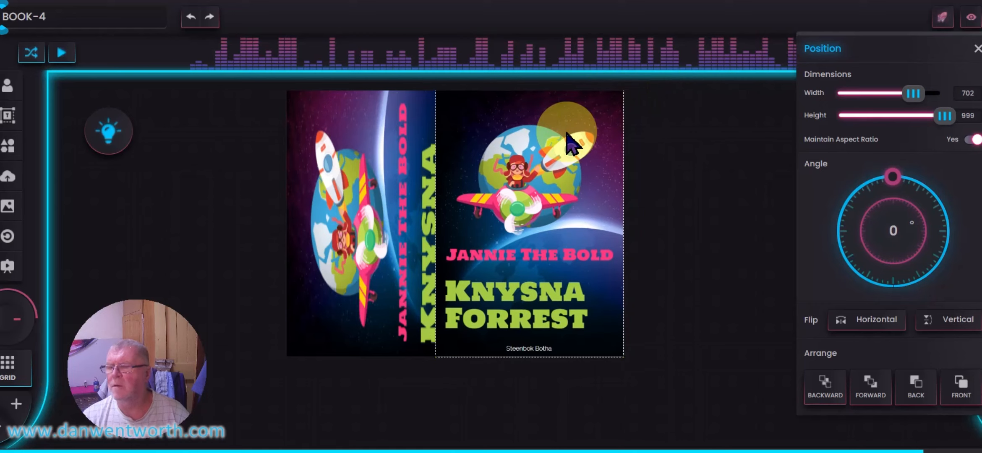
# - Turn off Maintain Aspect Ratio for the upright copy, stretch its left edge out to the spine line, and deselect it
pyautogui.click(967, 139)
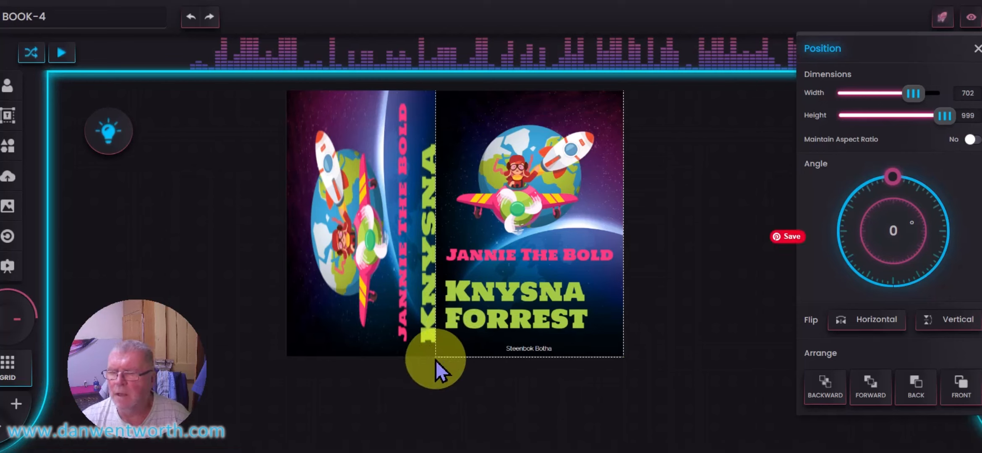
pyautogui.moveTo(435, 357); pyautogui.dragTo(389, 356)
pyautogui.click(745, 320)
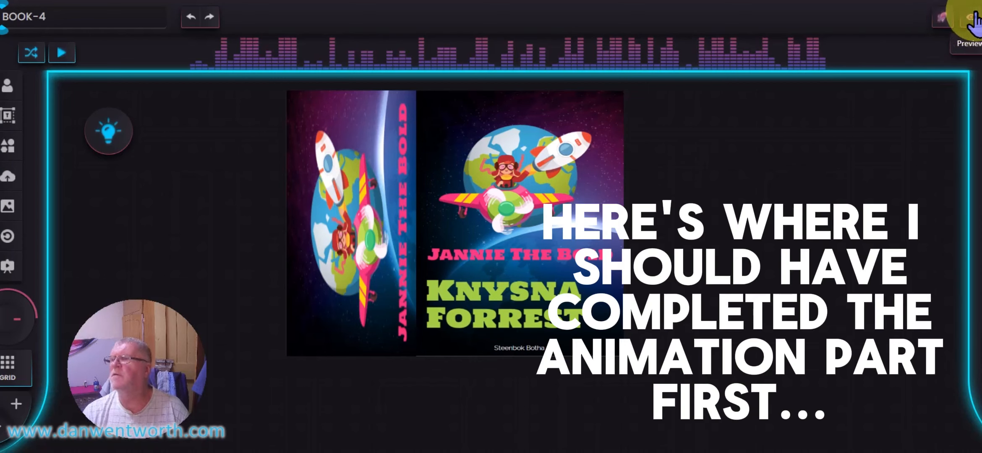
# - Submit the completed BOOK-4 cover for rendering, then reopen it for editing from the animated projects
pyautogui.click(940, 21)
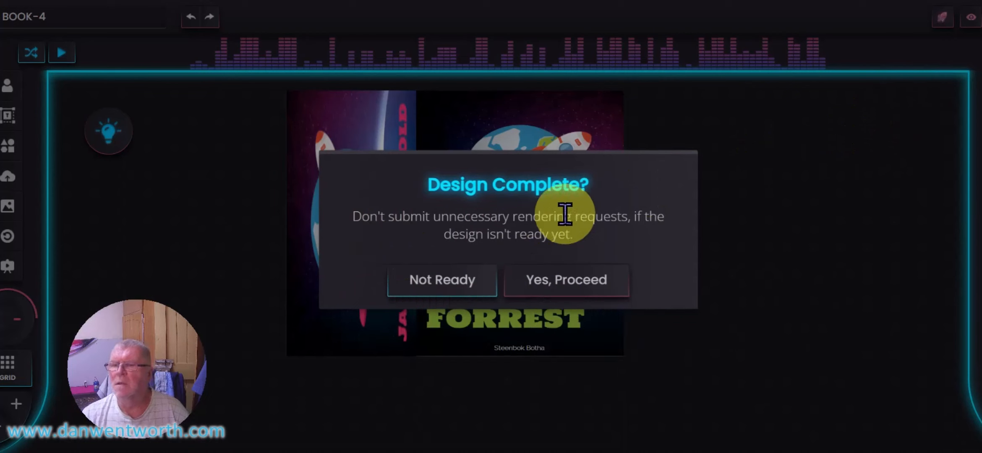
pyautogui.click(558, 284)
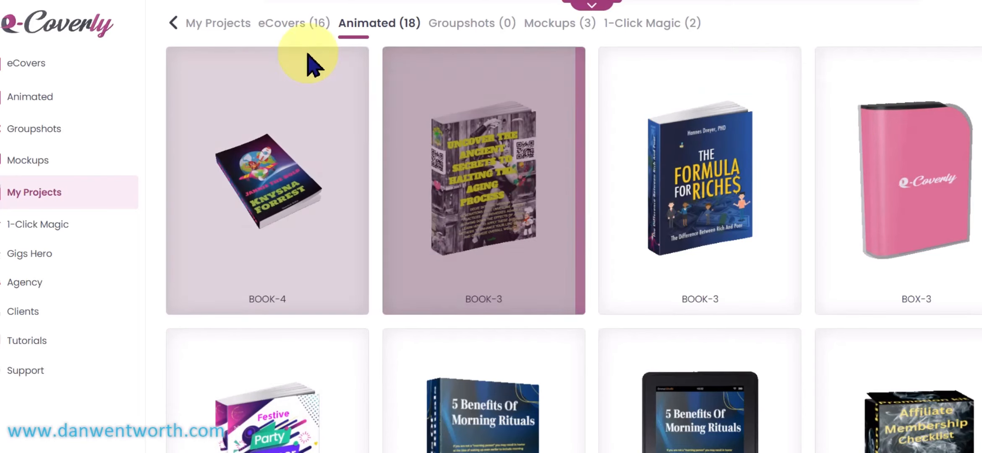
pyautogui.moveTo(197, 263)
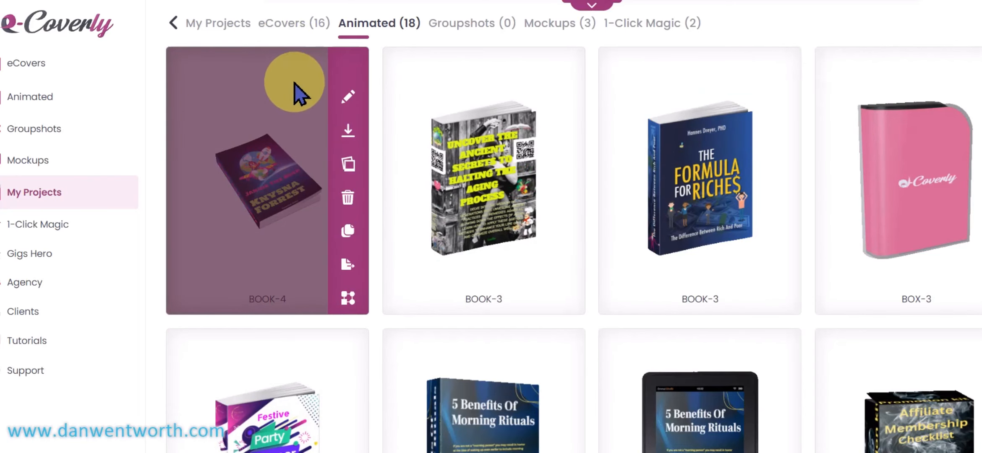
pyautogui.click(348, 97)
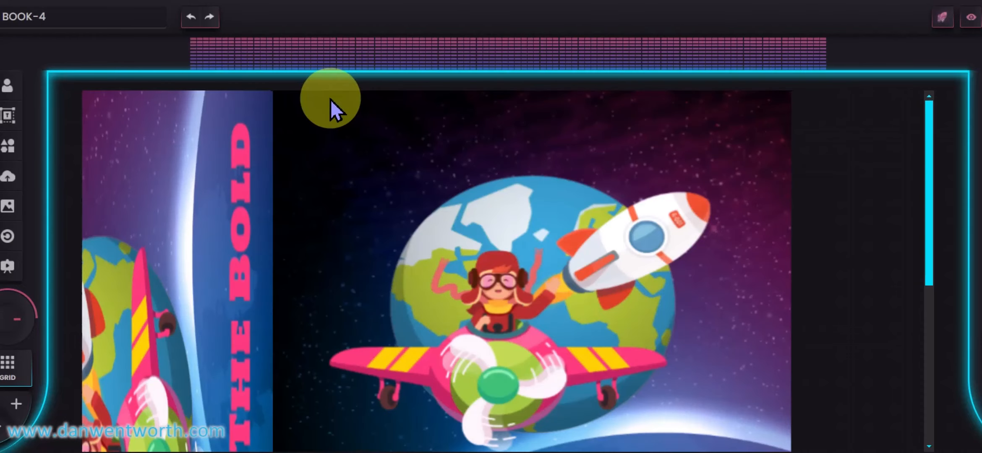
# - Preview the last generated BOOK-4 cover and close the preview
pyautogui.click(300, 118)
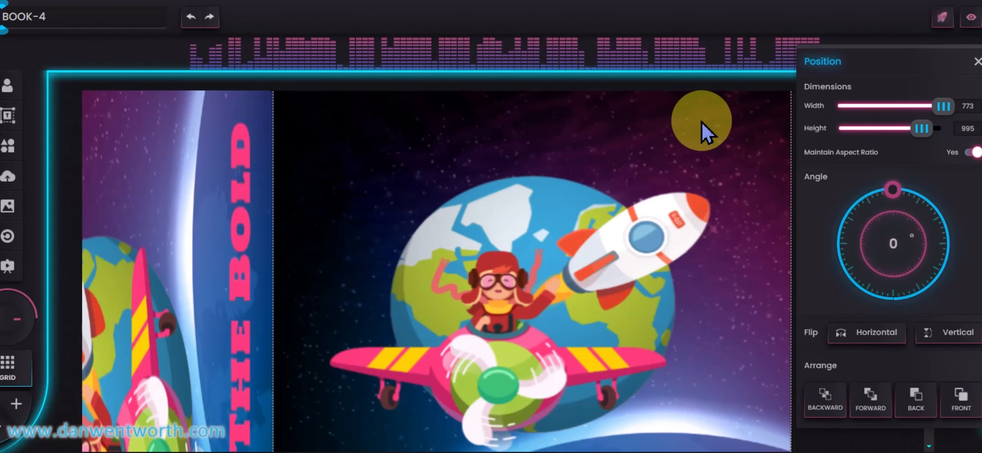
pyautogui.click(971, 17)
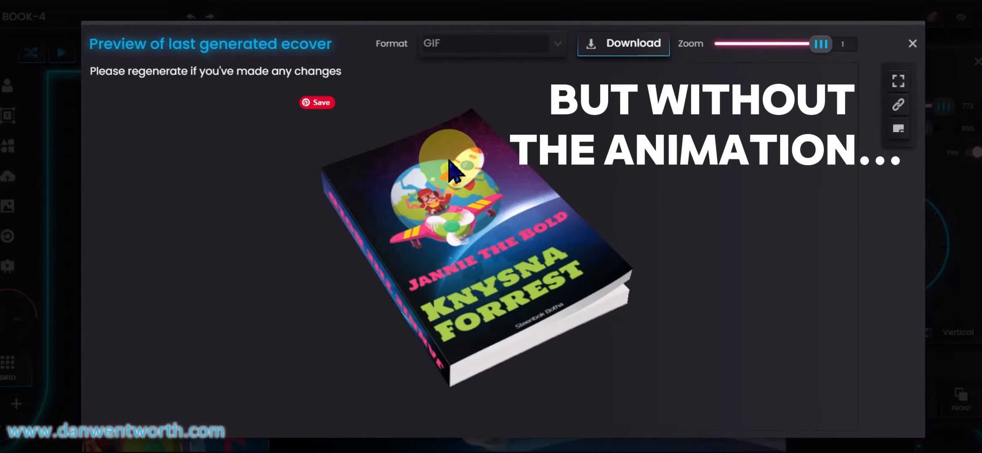
pyautogui.click(912, 43)
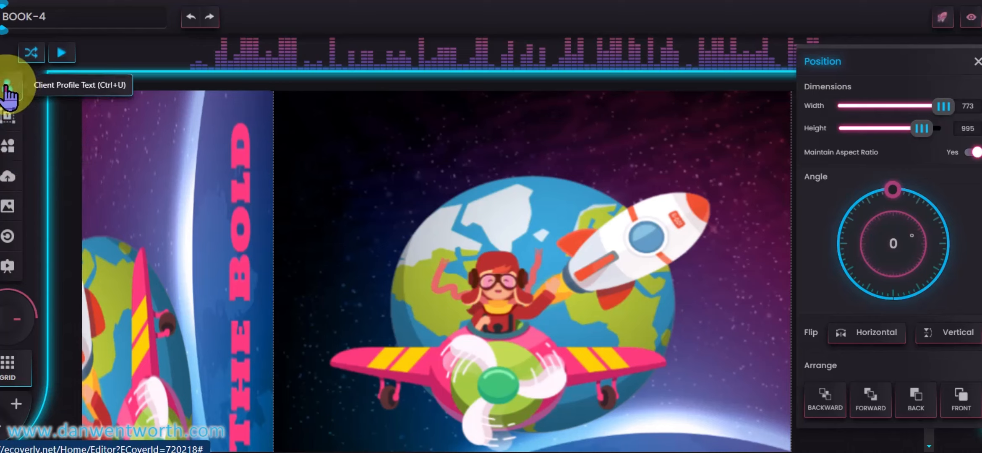
# - Add the text "Visit Dan's Book Store" and place it above the globe on the front cover
pyautogui.click(7, 120)
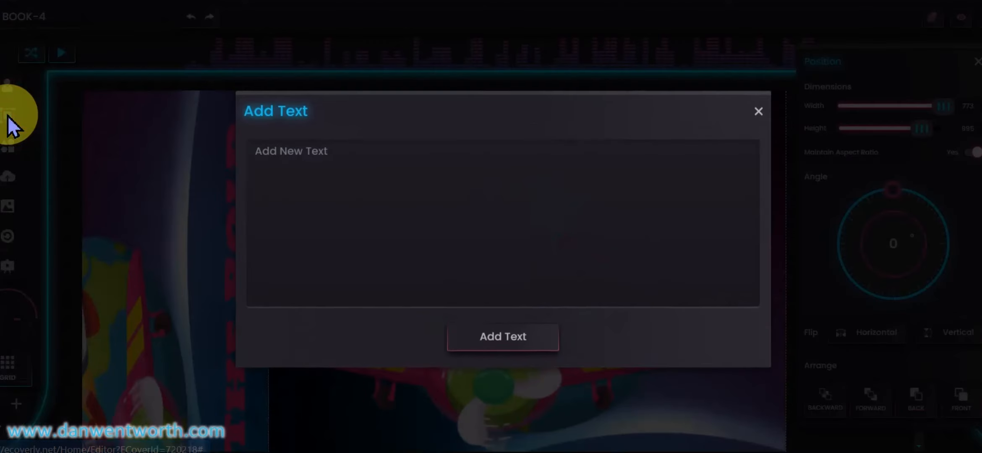
pyautogui.click(281, 151)
pyautogui.write('v')
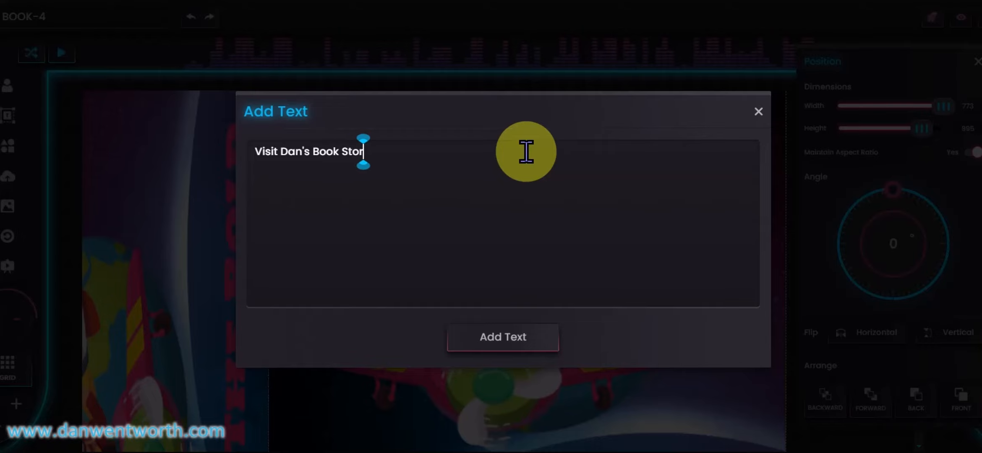
pyautogui.write('e')
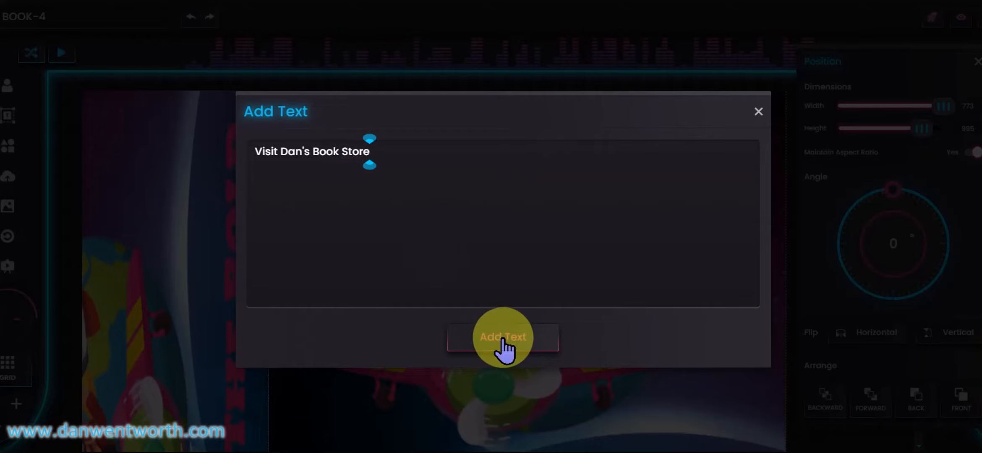
pyautogui.click(501, 338)
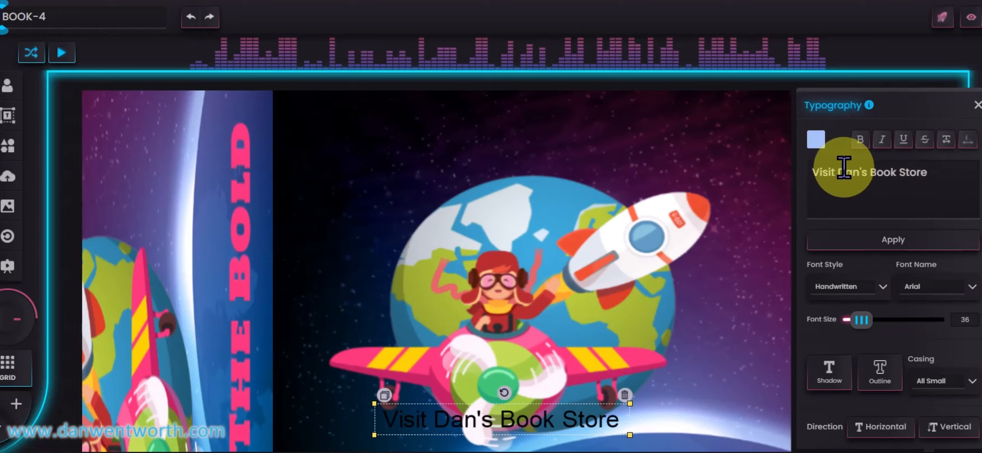
pyautogui.moveTo(515, 429); pyautogui.dragTo(537, 145)
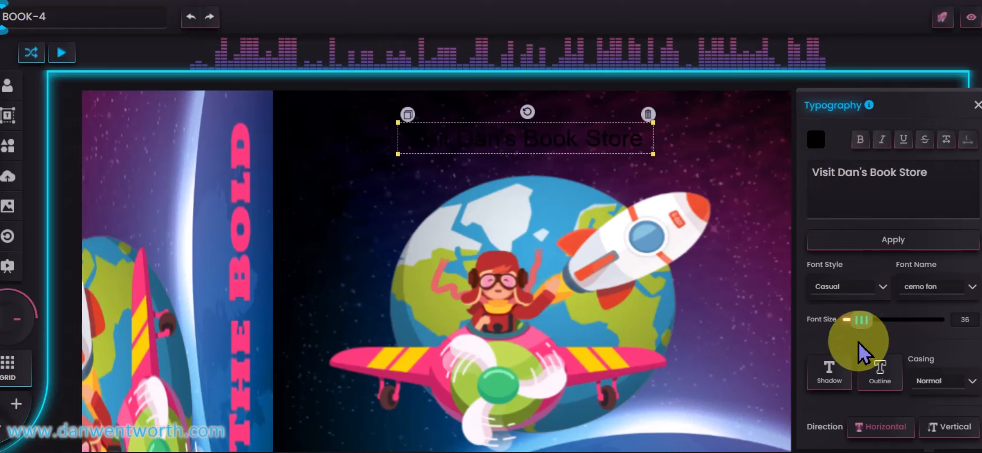
# - Colour the "Visit Dan's Book Store" text light grey and set its font size to 47
pyautogui.click(815, 142)
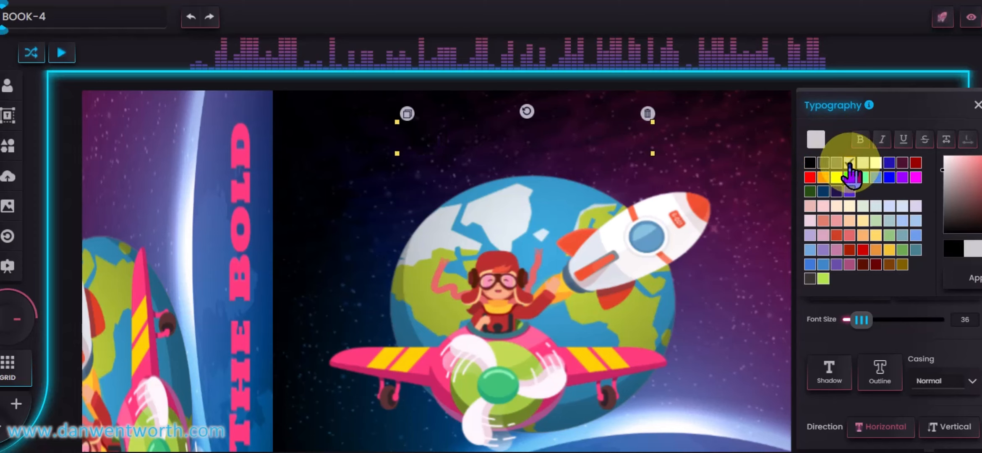
pyautogui.click(849, 164)
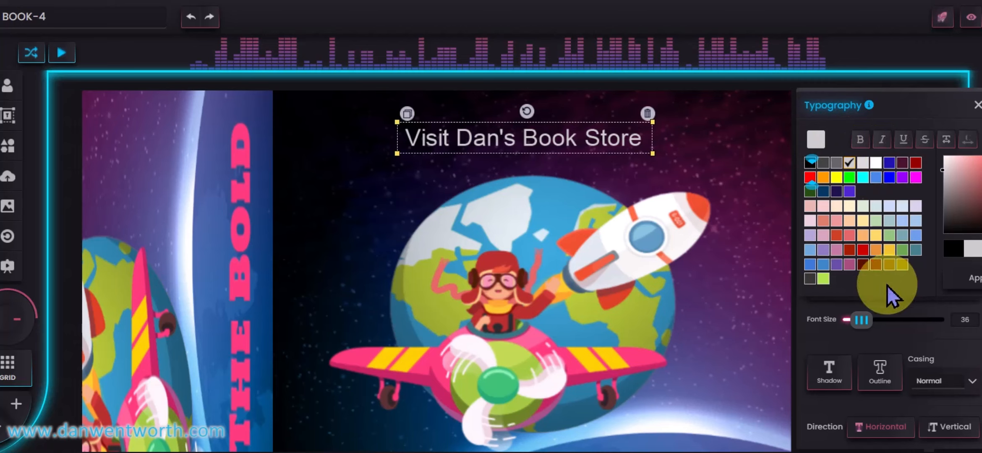
pyautogui.moveTo(852, 313); pyautogui.dragTo(874, 320)
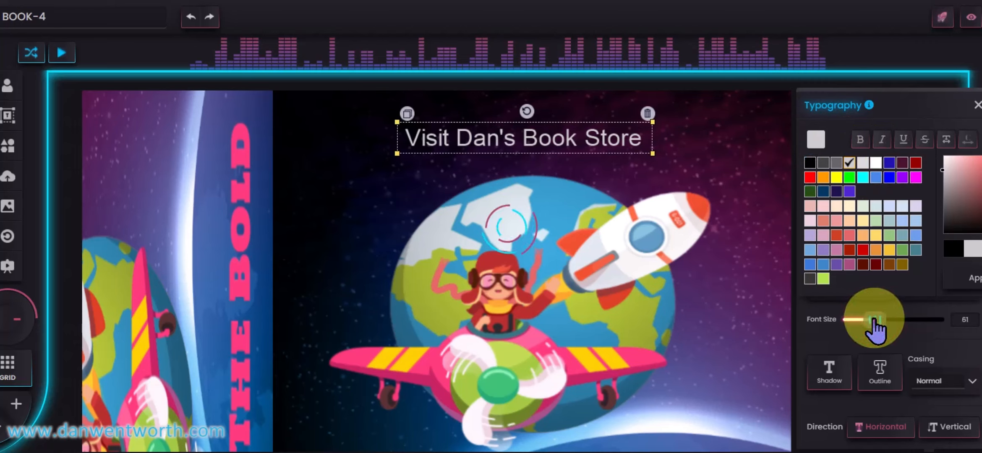
pyautogui.moveTo(874, 321); pyautogui.dragTo(864, 322)
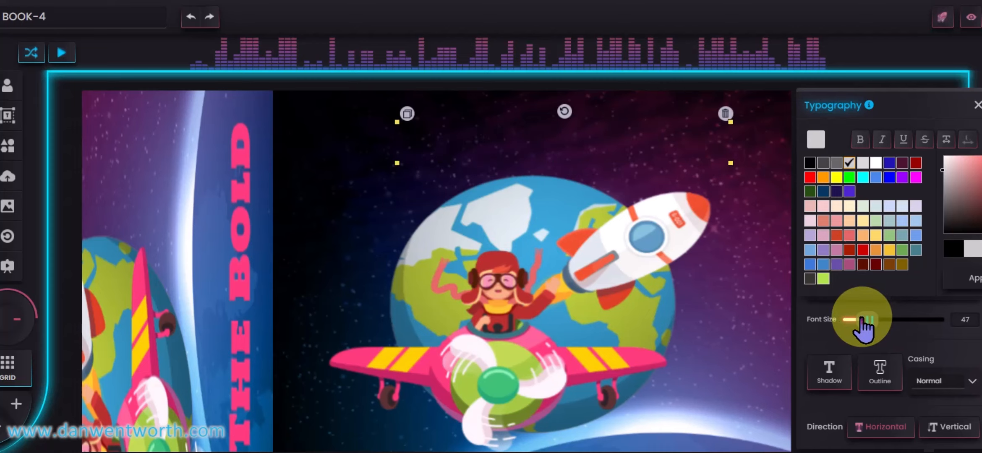
# - Make the store text bold with a black outline of thickness 13 and shift it toward the spine, centred above the globe
pyautogui.click(834, 371)
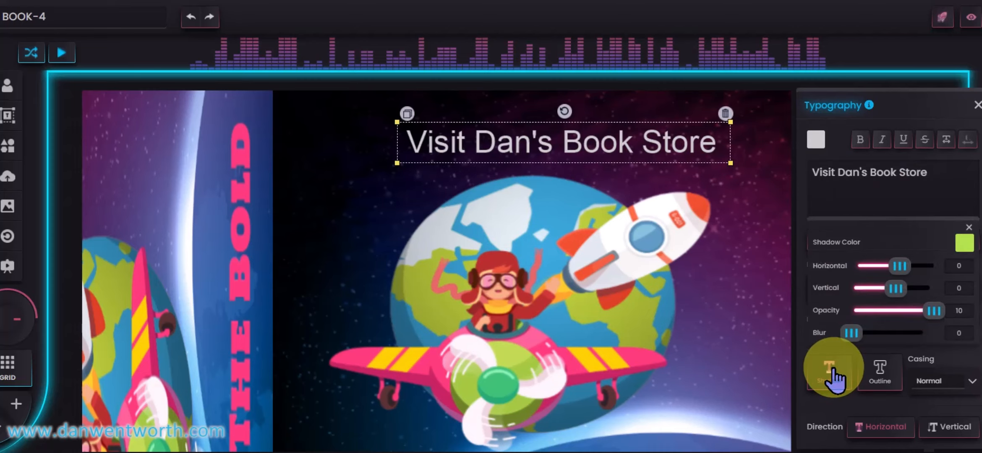
pyautogui.click(881, 373)
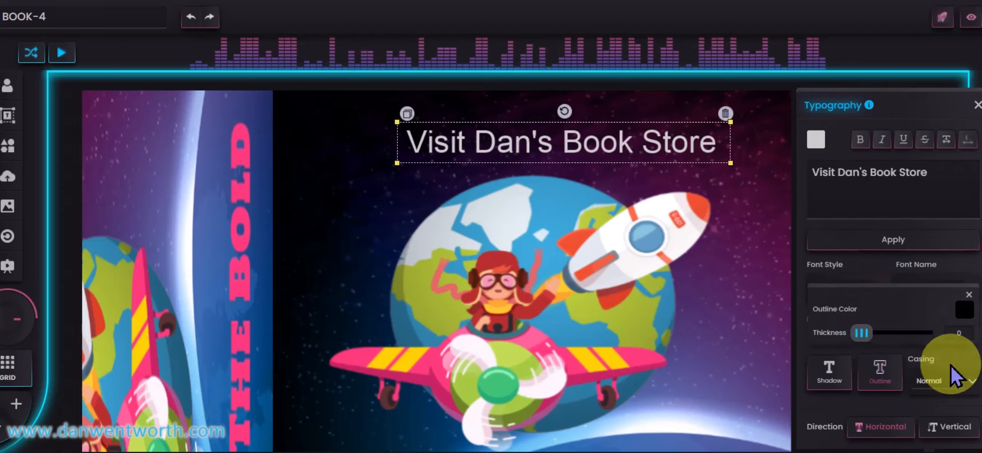
pyautogui.click(970, 382)
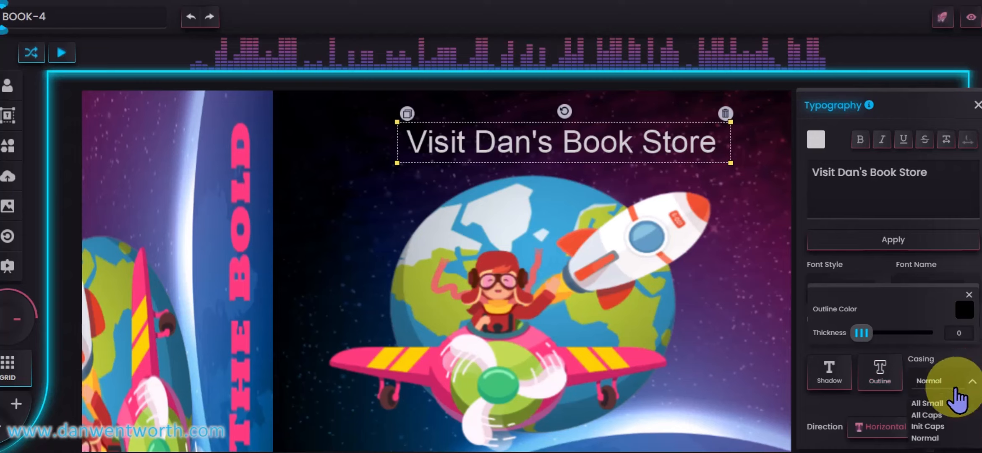
pyautogui.click(968, 380)
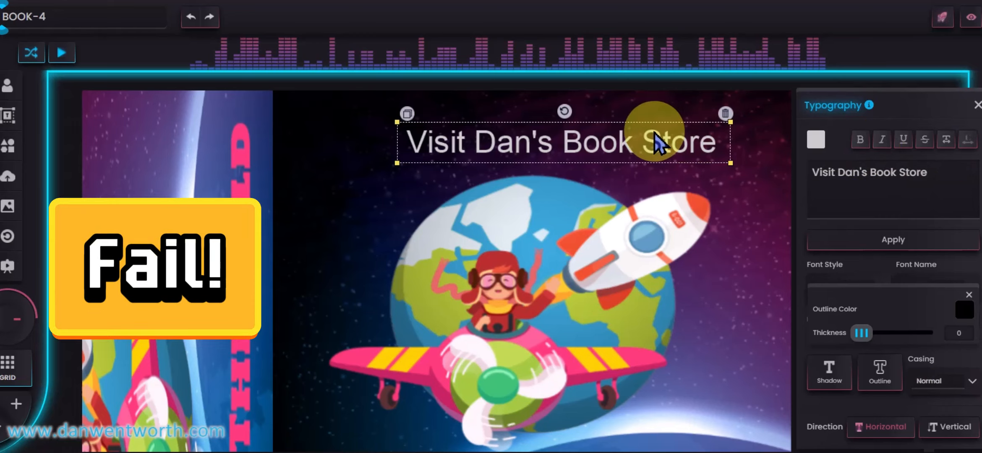
pyautogui.click(851, 148)
pyautogui.moveTo(635, 138); pyautogui.dragTo(591, 136)
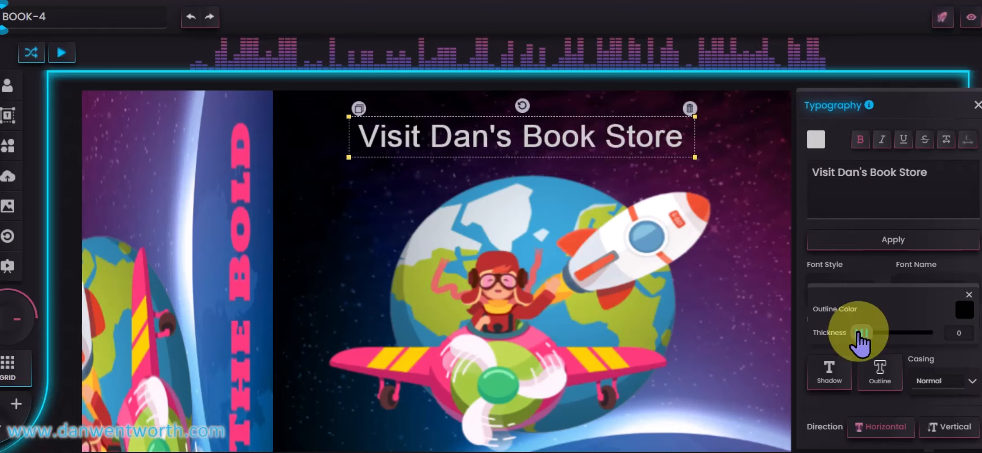
pyautogui.moveTo(859, 331); pyautogui.dragTo(894, 332)
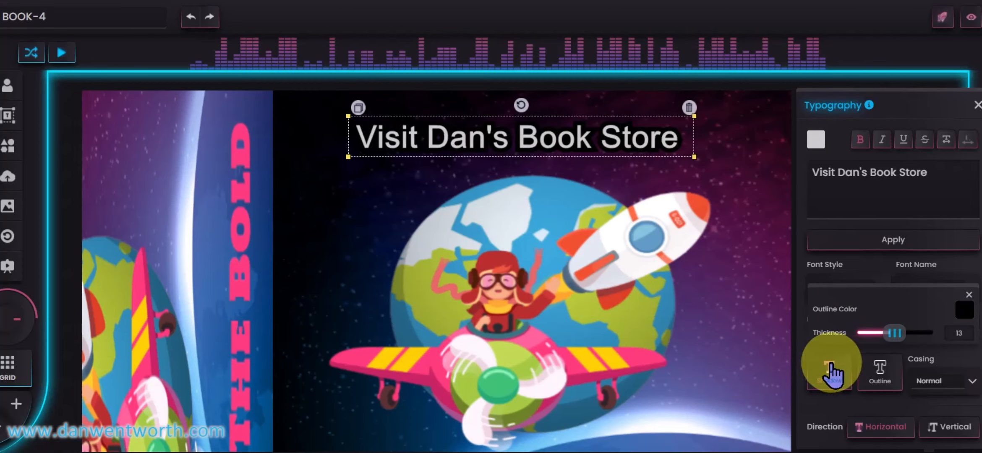
# - Set the store text's font size to 35 and move it to the front cover's outer upper corner
pyautogui.click(882, 368)
pyautogui.moveTo(857, 330); pyautogui.dragTo(872, 322)
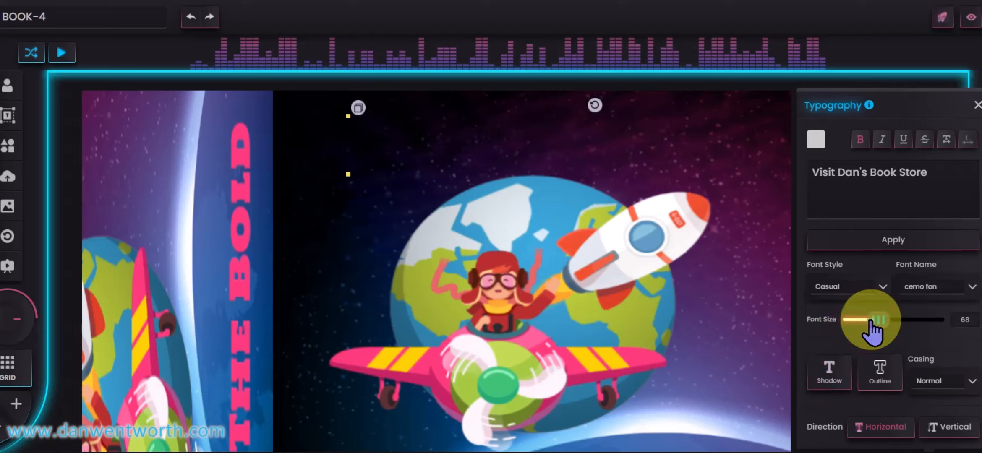
pyautogui.moveTo(874, 319); pyautogui.dragTo(857, 321)
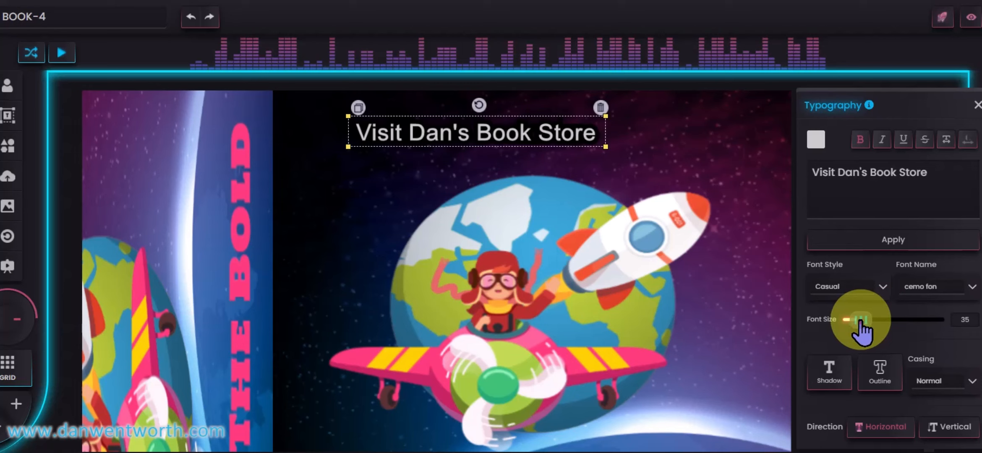
pyautogui.click(683, 120)
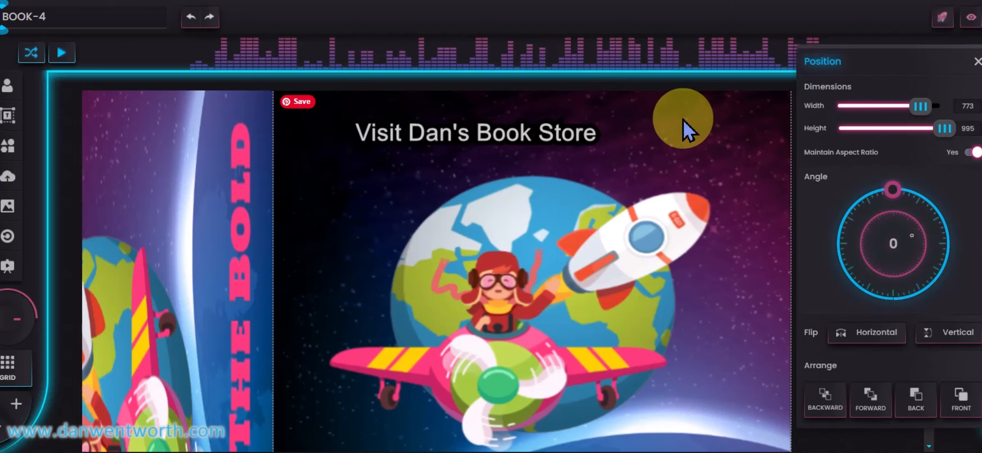
pyautogui.moveTo(491, 134); pyautogui.dragTo(635, 143)
pyautogui.click(760, 239)
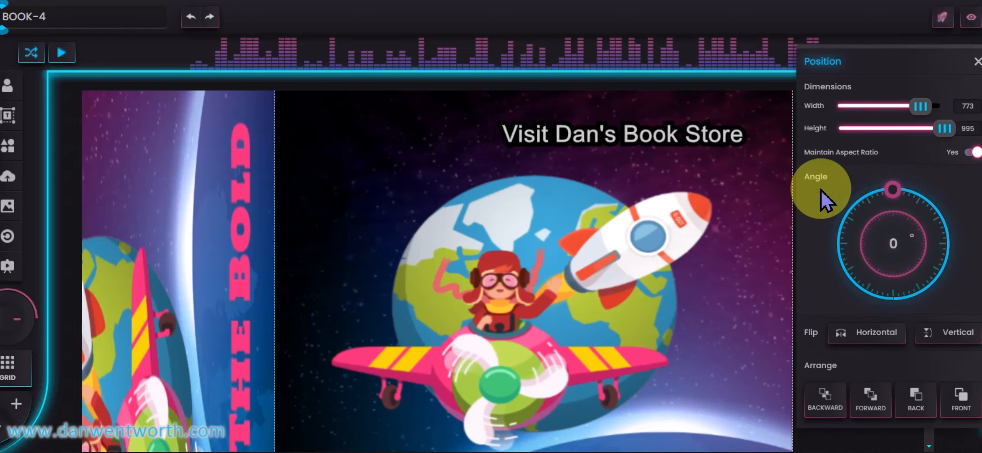
# - Change the store text's font to Johny and move it back fully inside the front cover's upper edge
pyautogui.click(693, 130)
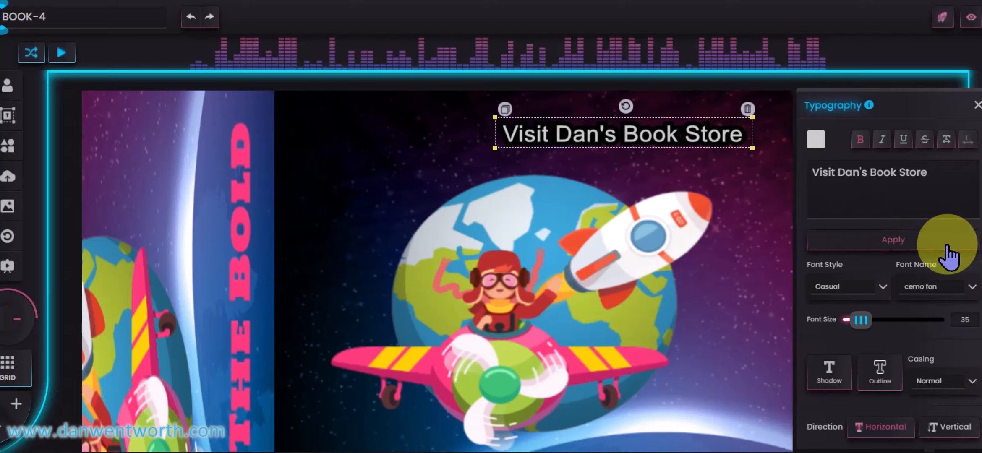
pyautogui.click(972, 287)
pyautogui.scroll(-2, 933, 361)
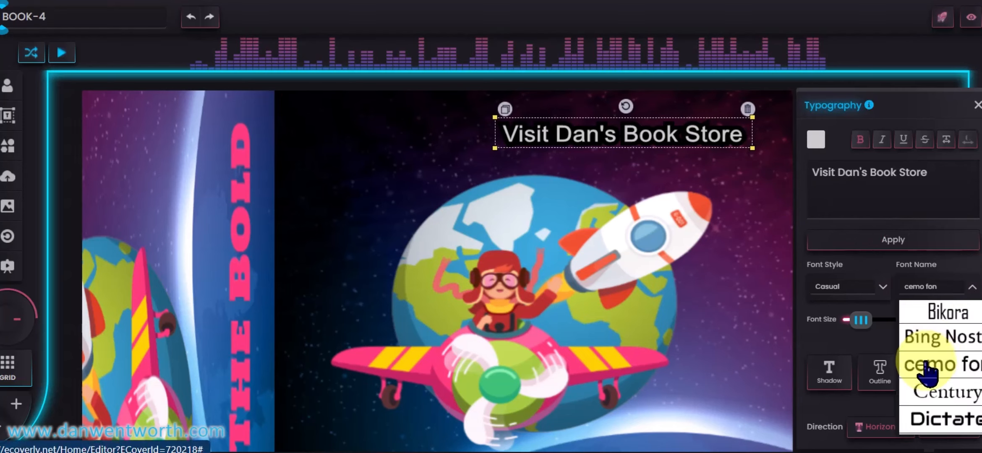
pyautogui.scroll(-4, 927, 371)
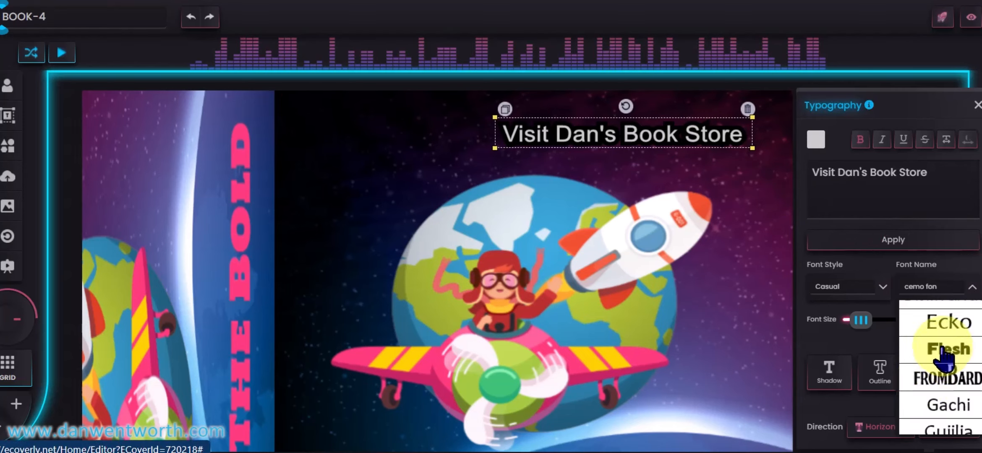
pyautogui.click(939, 356)
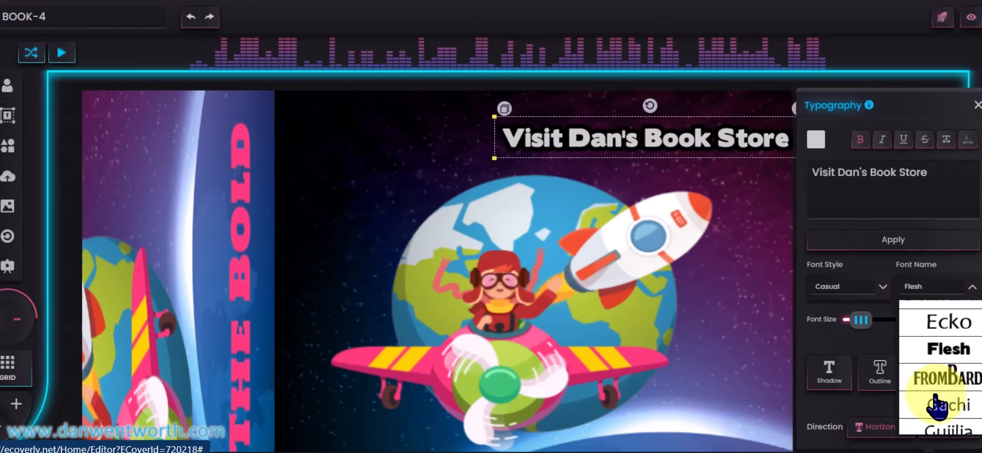
pyautogui.scroll(-3, 936, 405)
pyautogui.scroll(-3, 944, 375)
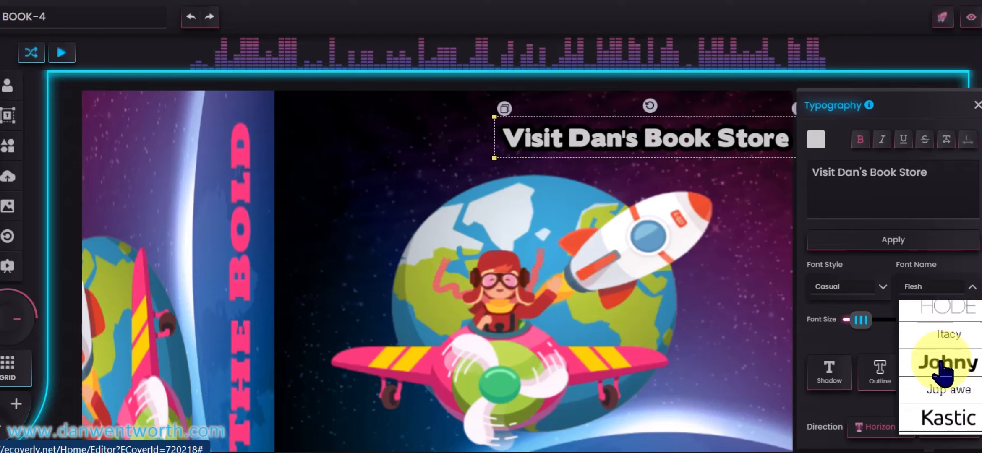
pyautogui.click(930, 360)
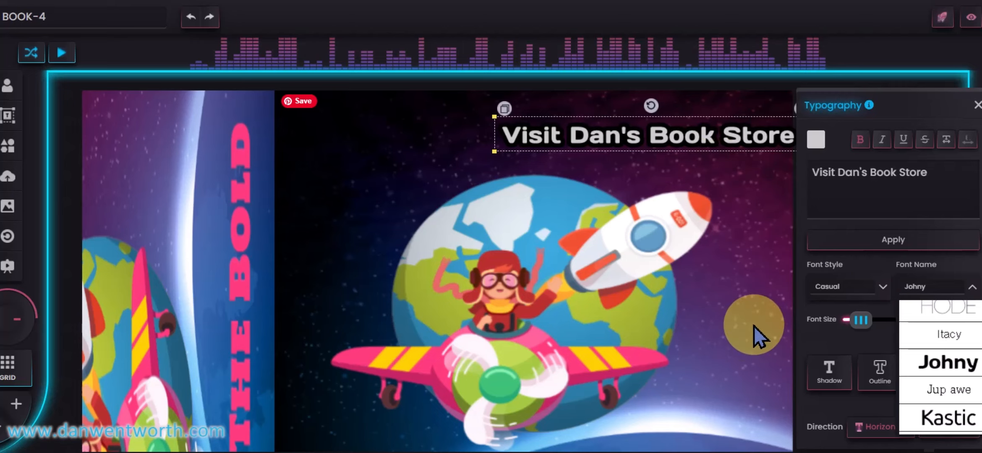
pyautogui.click(753, 326)
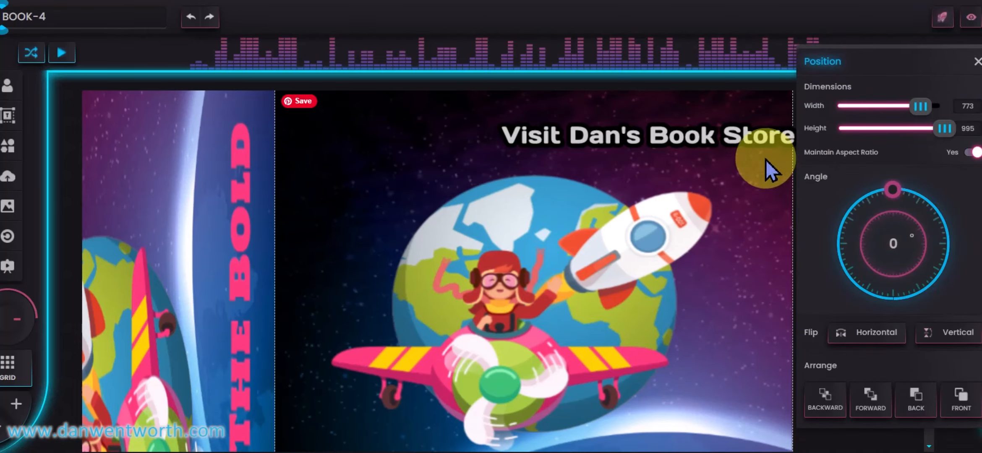
pyautogui.moveTo(709, 138); pyautogui.dragTo(640, 130)
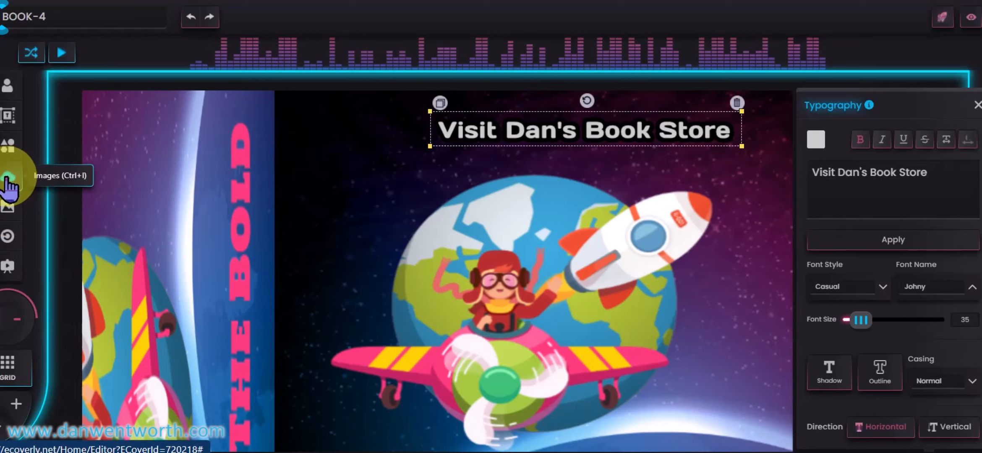
# - Add the animated running boy in a red vest from the image library to the cover
pyautogui.click(7, 180)
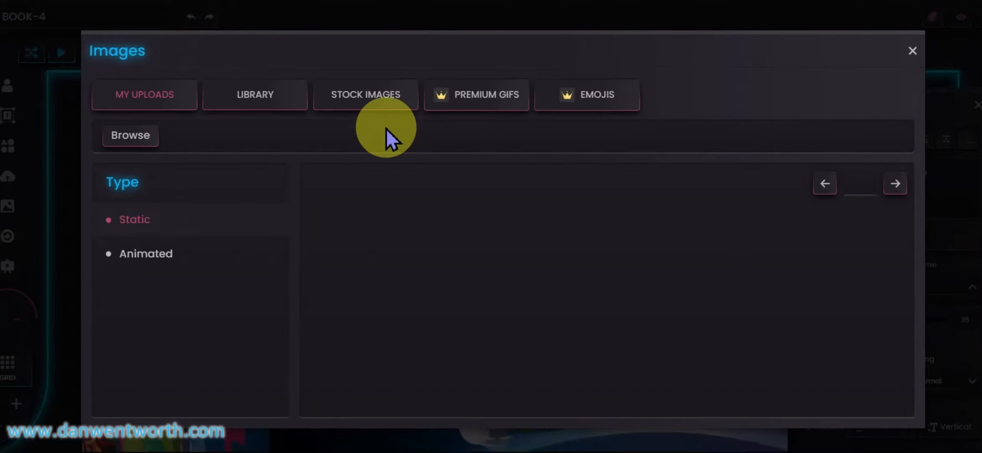
pyautogui.click(137, 254)
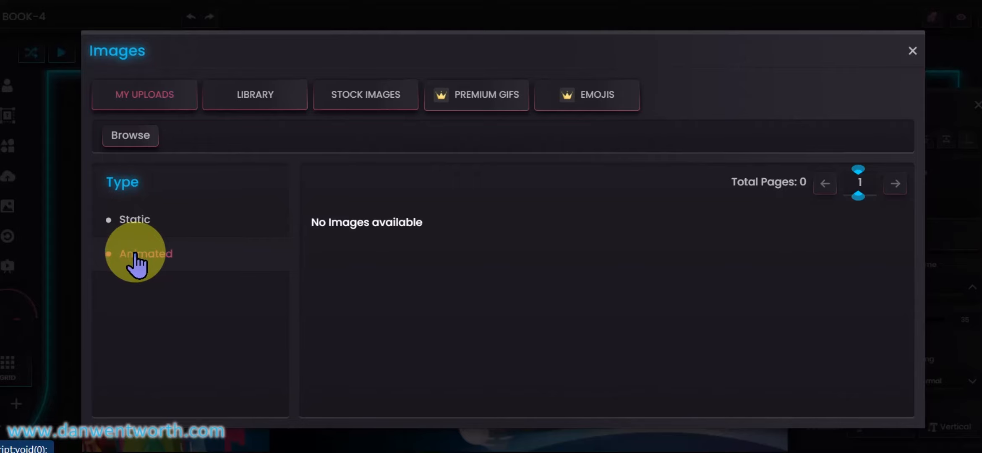
pyautogui.click(257, 103)
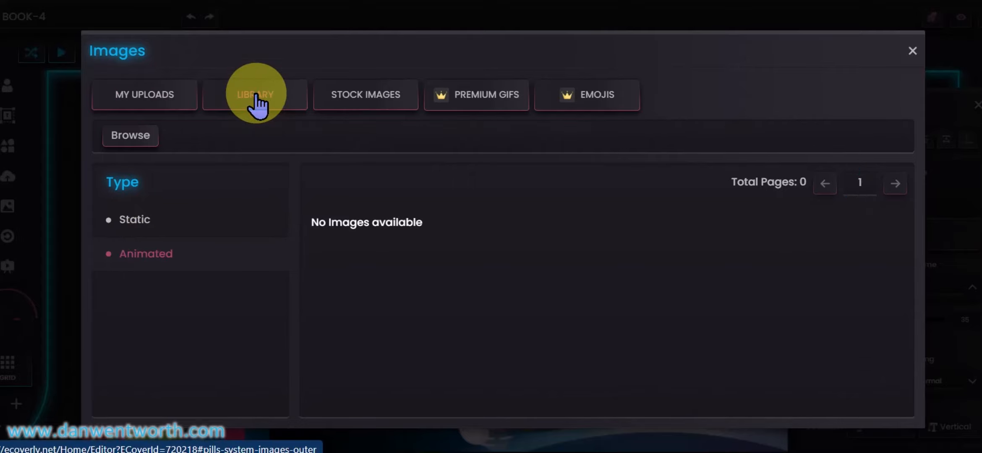
pyautogui.click(164, 253)
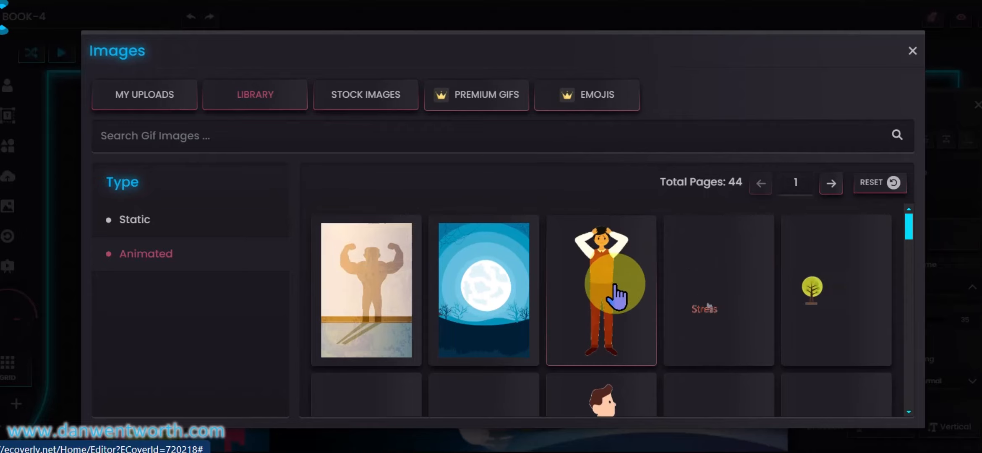
pyautogui.scroll(-3, 613, 296)
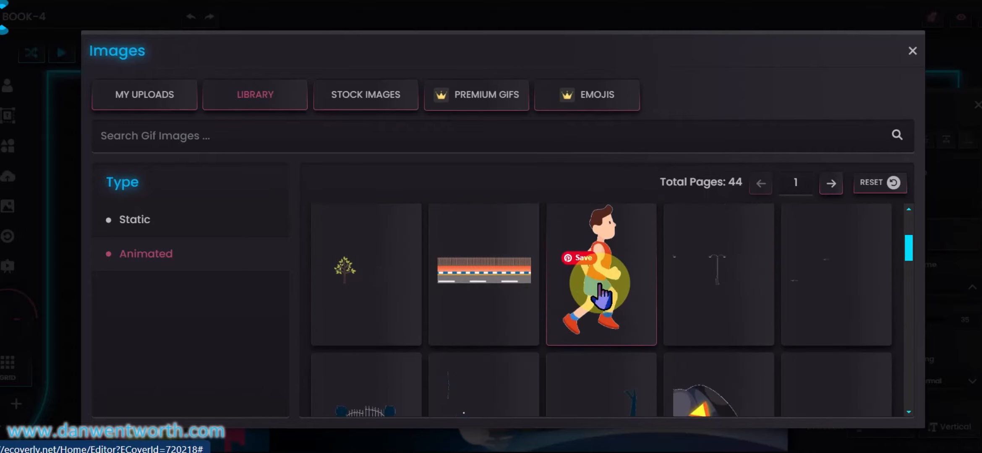
pyautogui.click(601, 294)
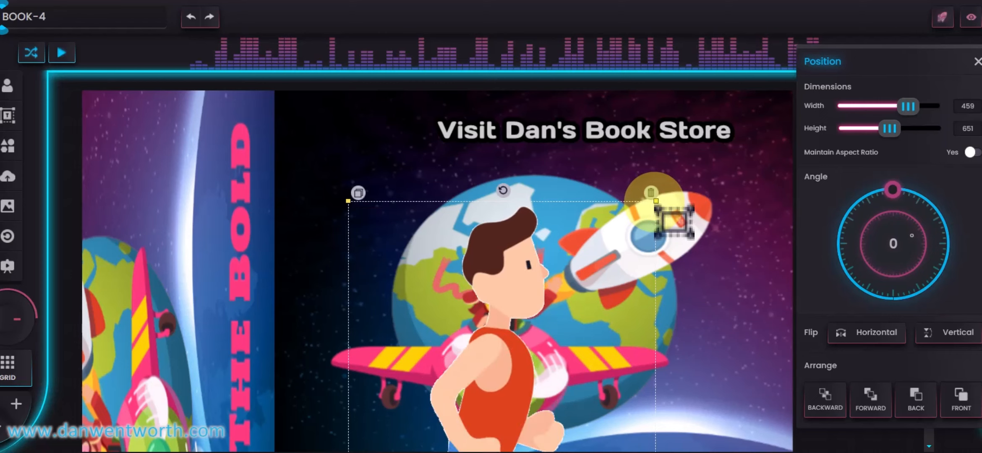
# - Shrink the running boy proportionally to about 121 wide by 172 high
pyautogui.moveTo(655, 202); pyautogui.dragTo(514, 401)
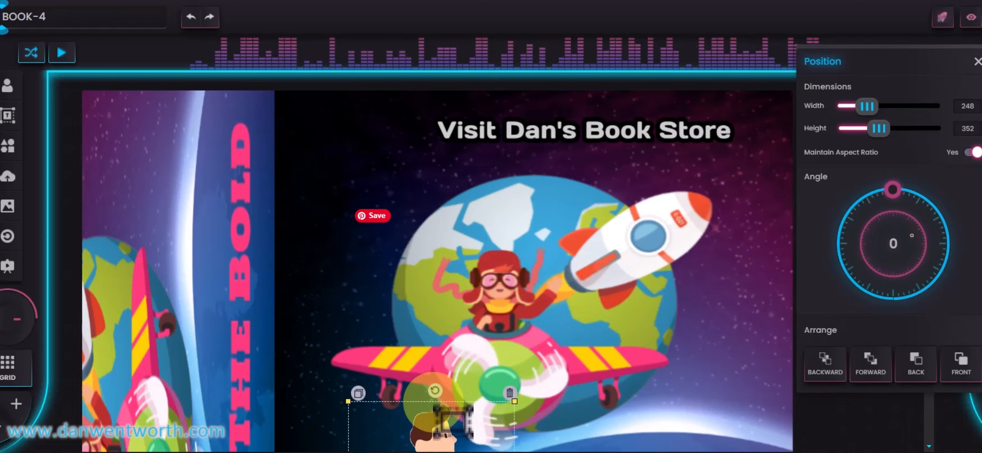
pyautogui.click(1, 426)
pyautogui.click(2, 425)
pyautogui.click(1, 425)
pyautogui.click(0, 425)
pyautogui.click(1, 426)
pyautogui.click(1, 425)
pyautogui.click(0, 426)
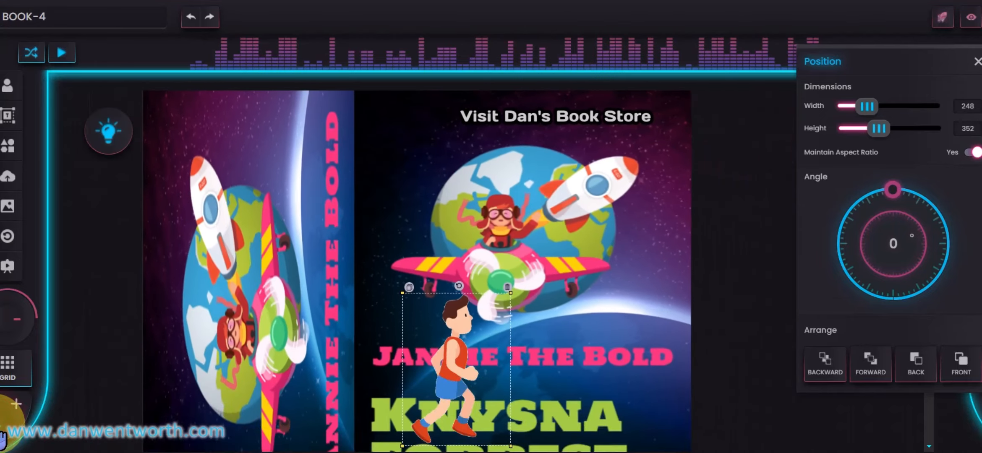
pyautogui.click(0, 425)
pyautogui.click(0, 425)
pyautogui.click(0, 425)
pyautogui.click(1, 425)
pyautogui.click(0, 425)
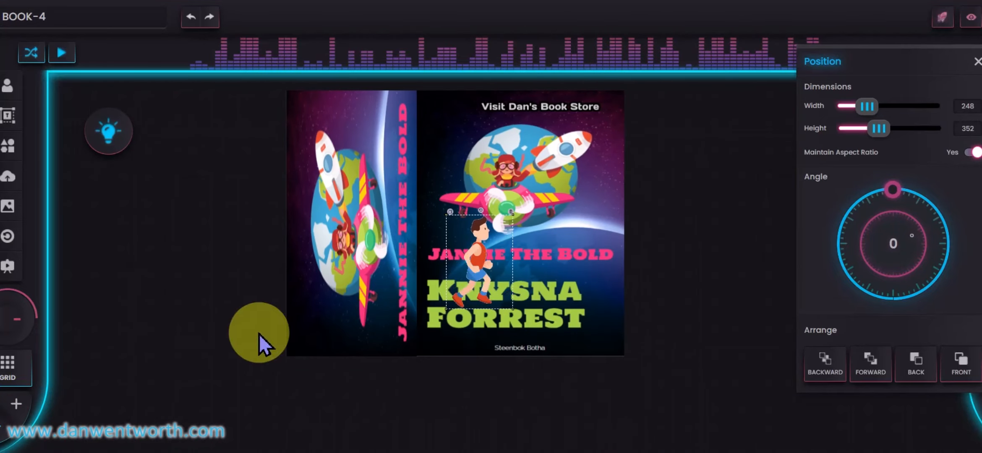
pyautogui.moveTo(512, 216); pyautogui.dragTo(479, 261)
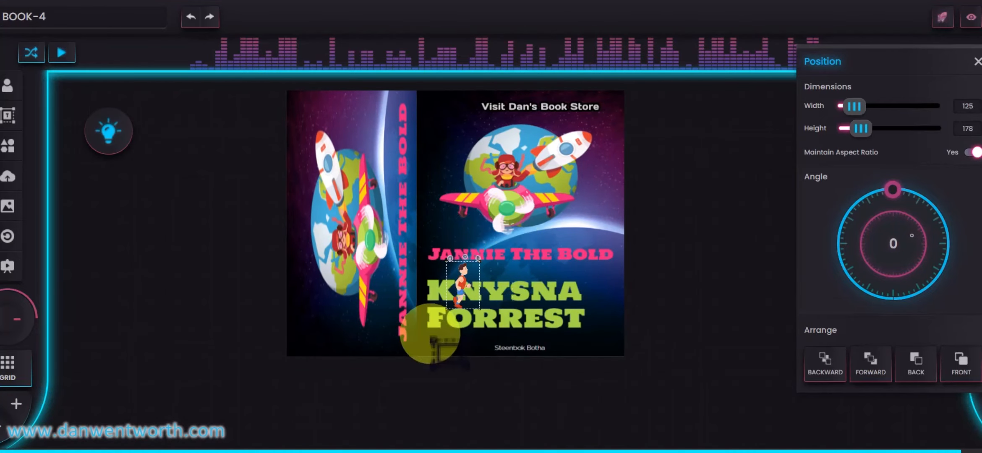
pyautogui.click(470, 324)
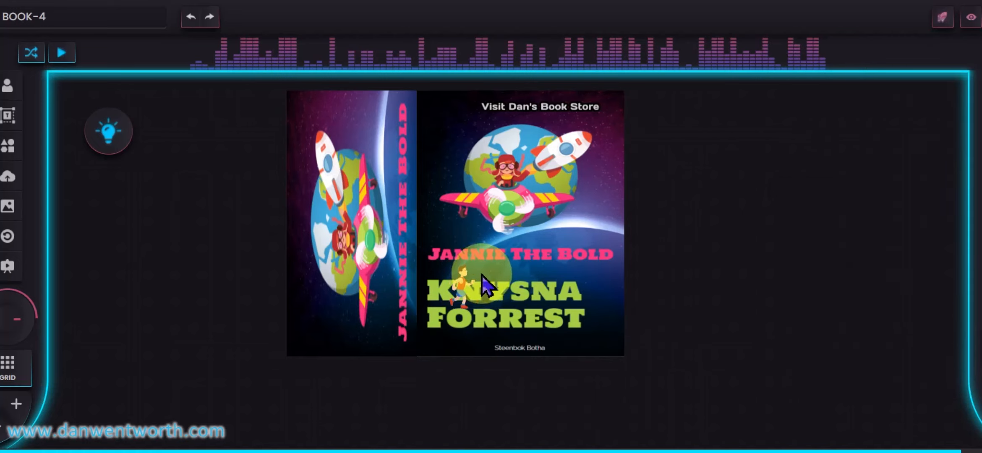
# - Move the running boy down near the spine so he overlaps the first letter of "Forrest" on the front cover
pyautogui.click(465, 288)
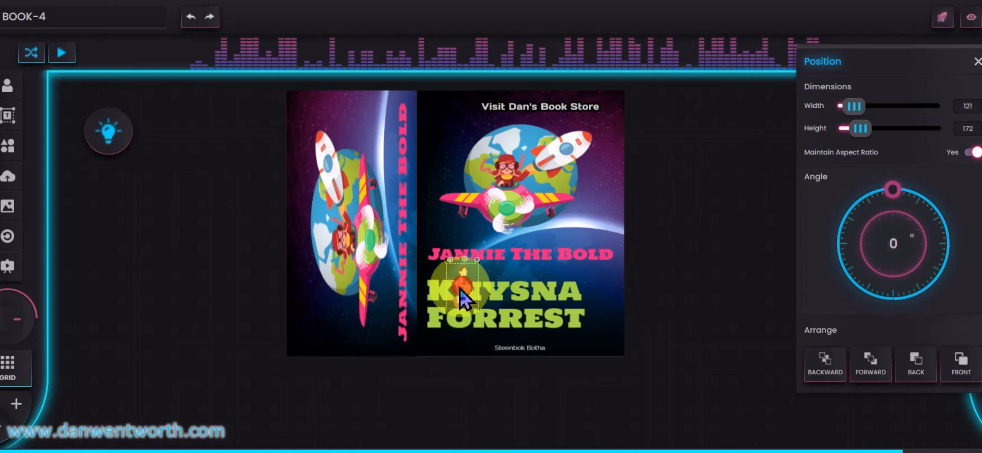
pyautogui.moveTo(460, 290); pyautogui.dragTo(441, 327)
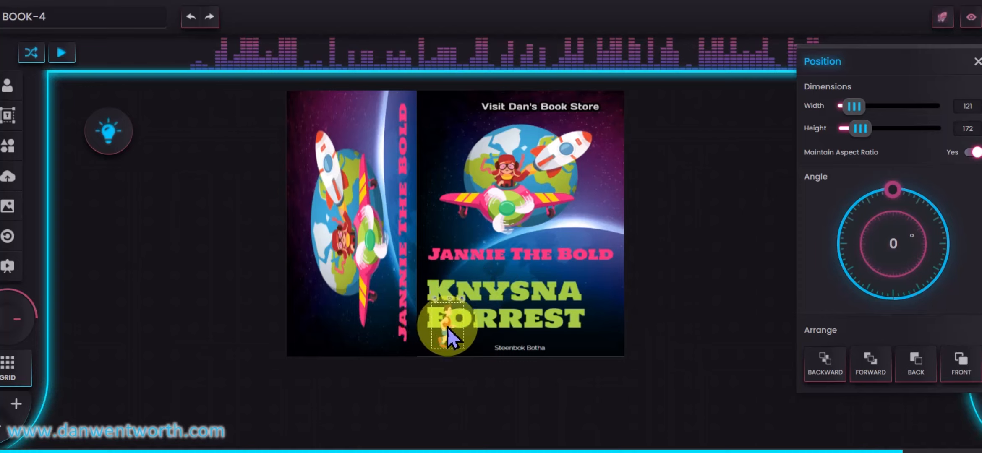
pyautogui.click(603, 282)
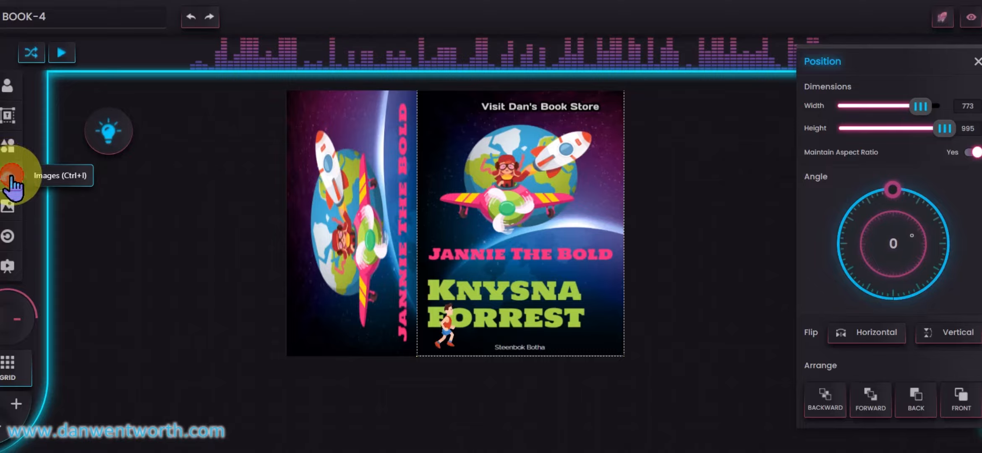
# - Add the animated iron gate with dark pillars from the image library to the cover
pyautogui.click(11, 176)
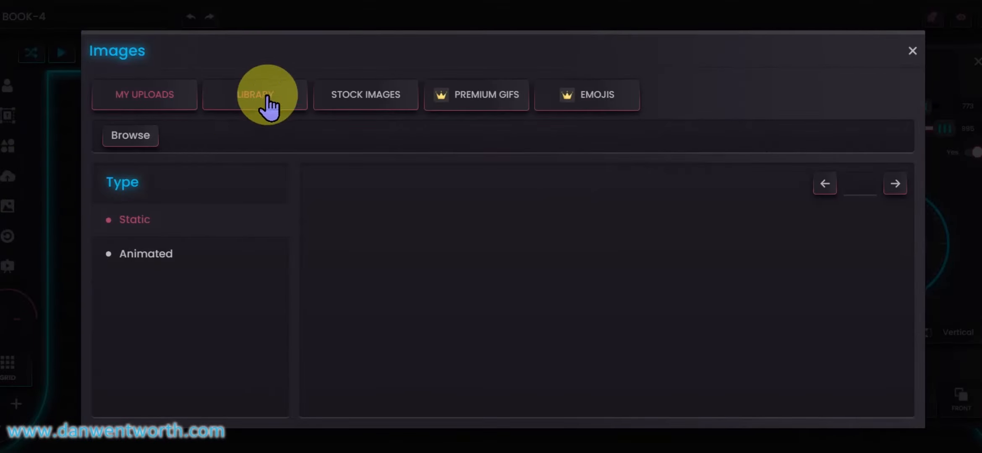
pyautogui.click(267, 99)
pyautogui.click(155, 256)
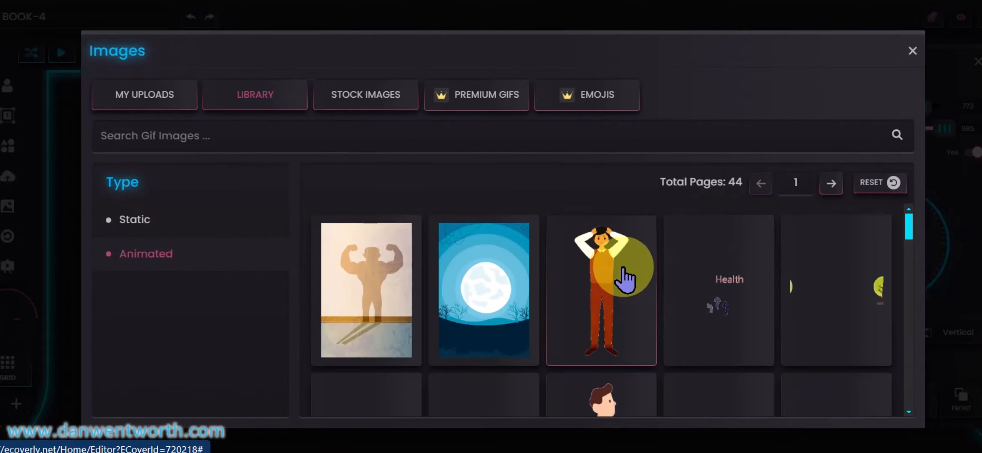
pyautogui.scroll(-10, 596, 279)
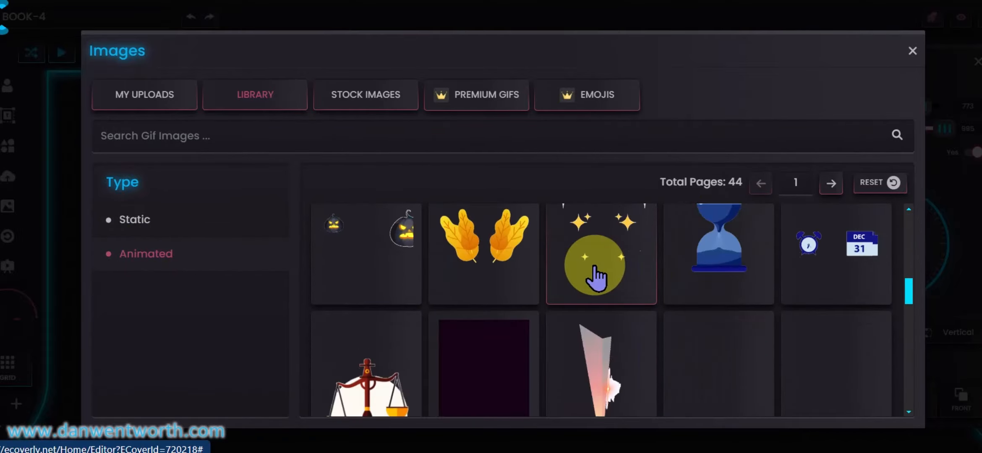
pyautogui.scroll(3, 587, 270)
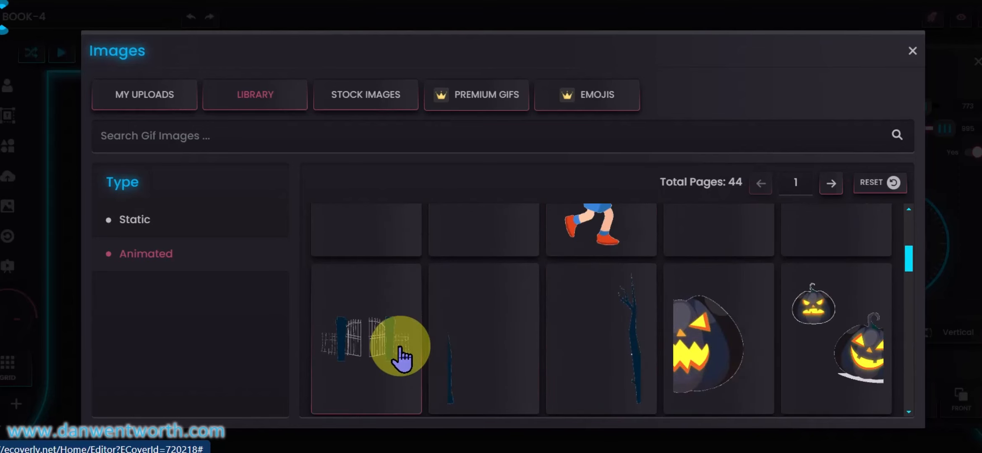
pyautogui.click(368, 344)
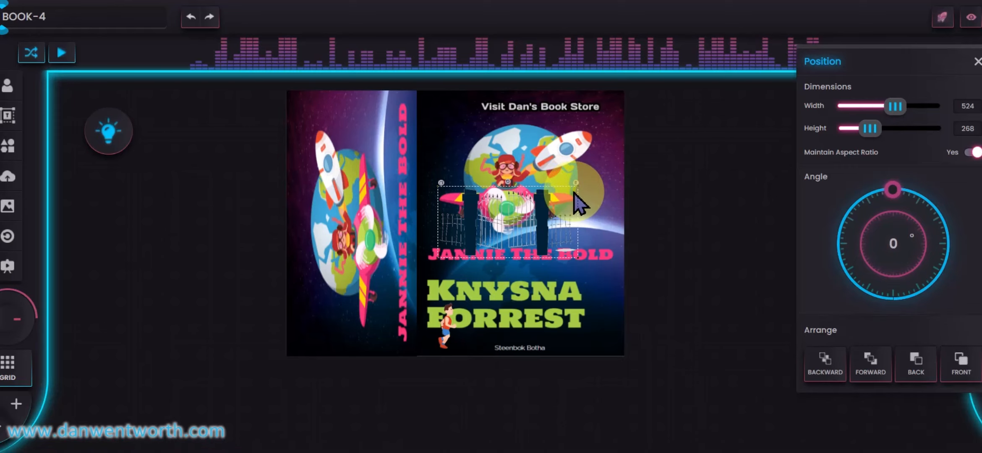
# - Resize the gate to about 422 by 216 and place it over the end of "Jannie The Bold" at the cover's outer edge
pyautogui.moveTo(580, 186); pyautogui.dragTo(563, 240)
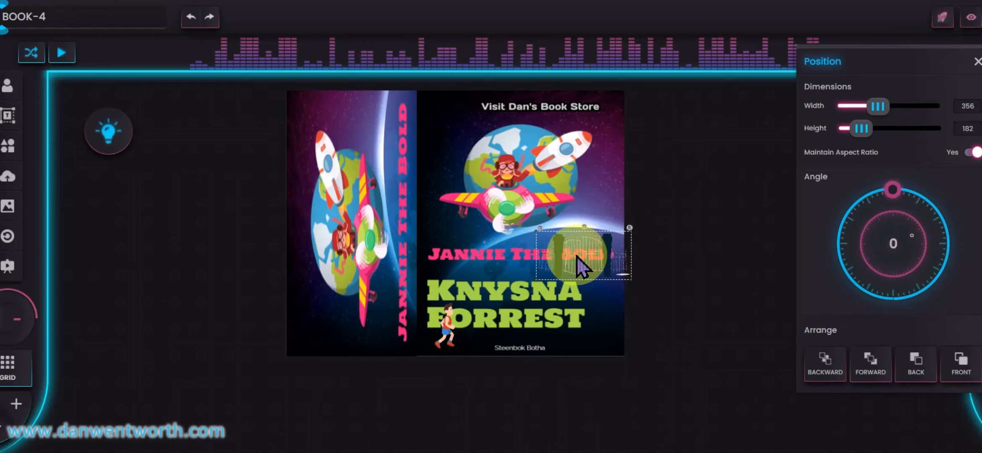
pyautogui.moveTo(577, 257); pyautogui.dragTo(578, 252)
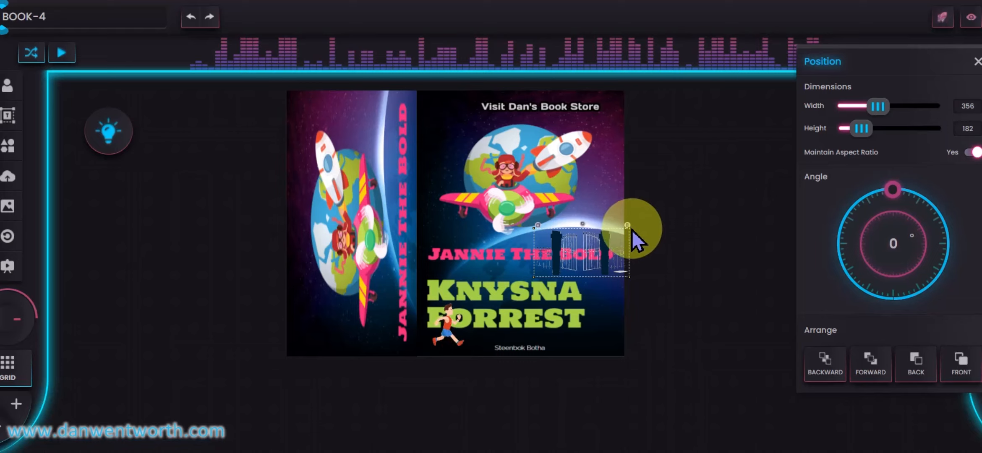
pyautogui.moveTo(628, 228); pyautogui.dragTo(587, 246)
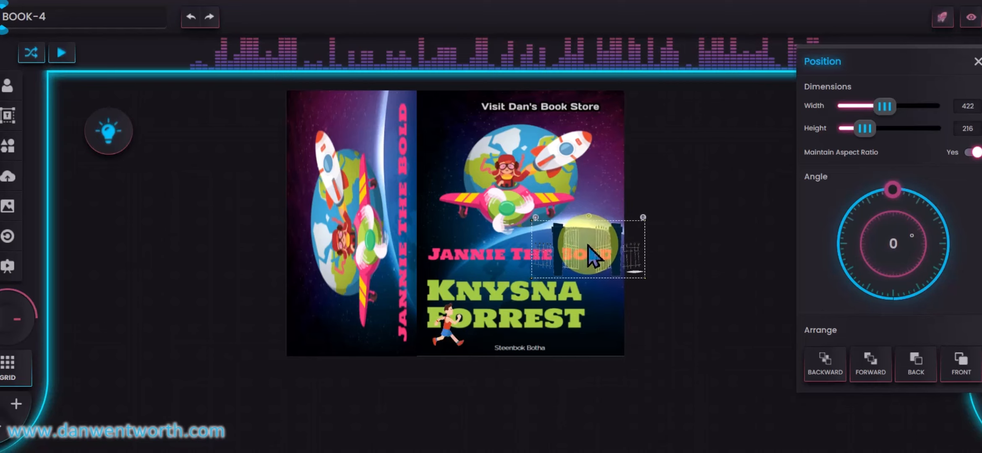
pyautogui.click(611, 290)
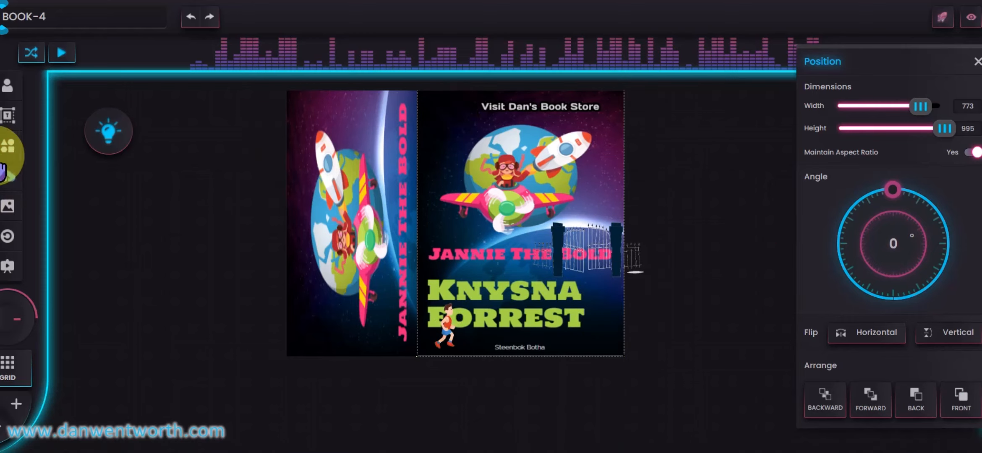
# - Add the animated walking figure in a pink top and blue trousers from page 2 of the library's animated images
pyautogui.click(8, 177)
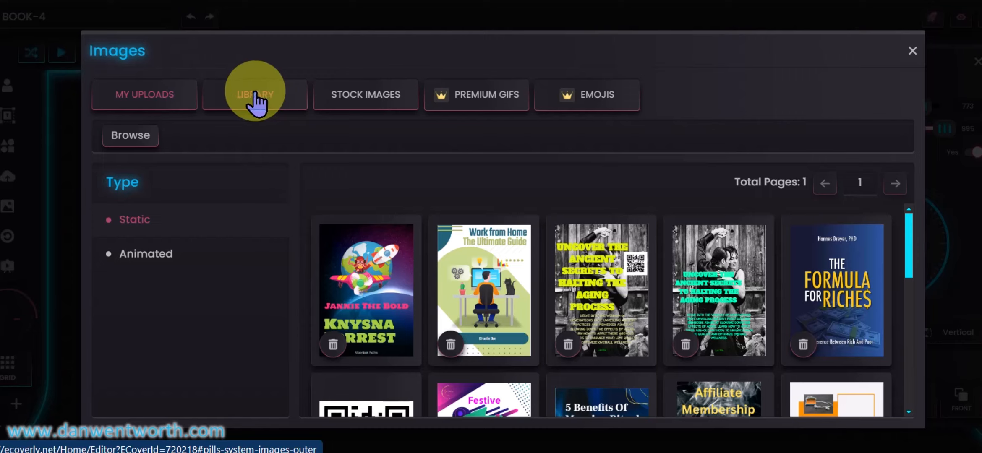
pyautogui.click(255, 95)
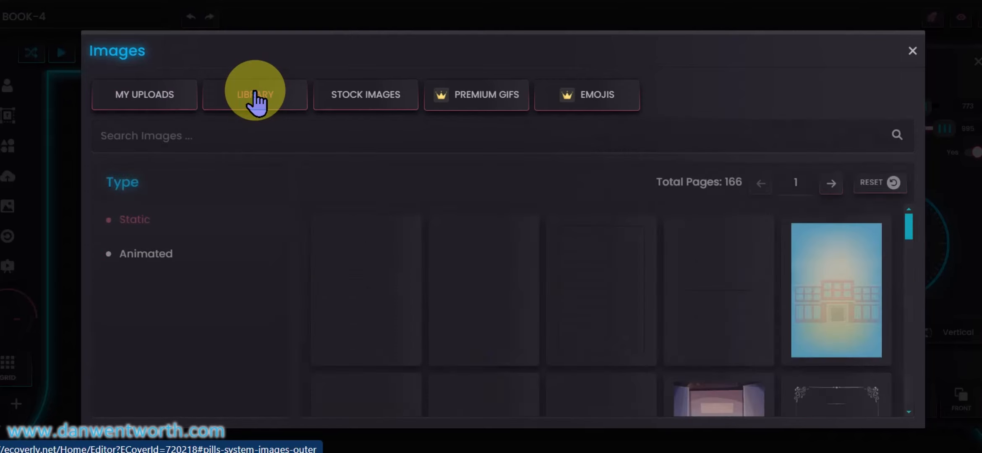
pyautogui.click(147, 253)
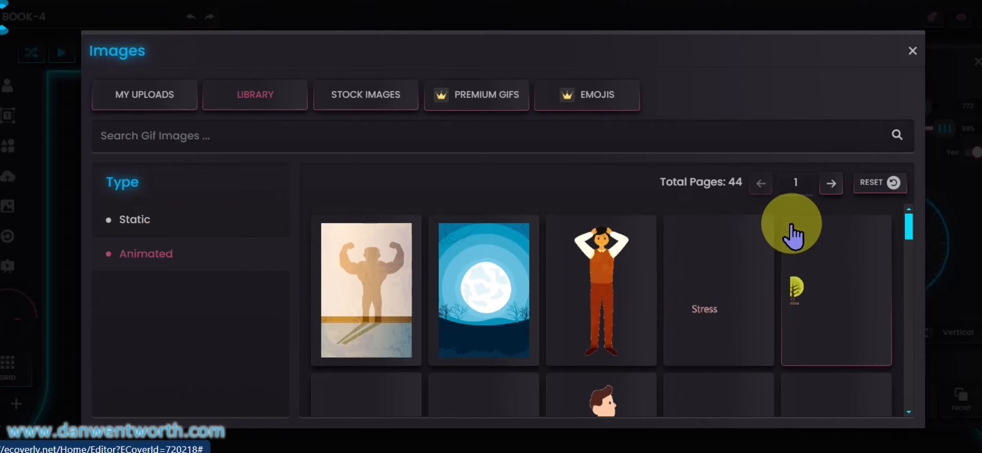
pyautogui.click(830, 183)
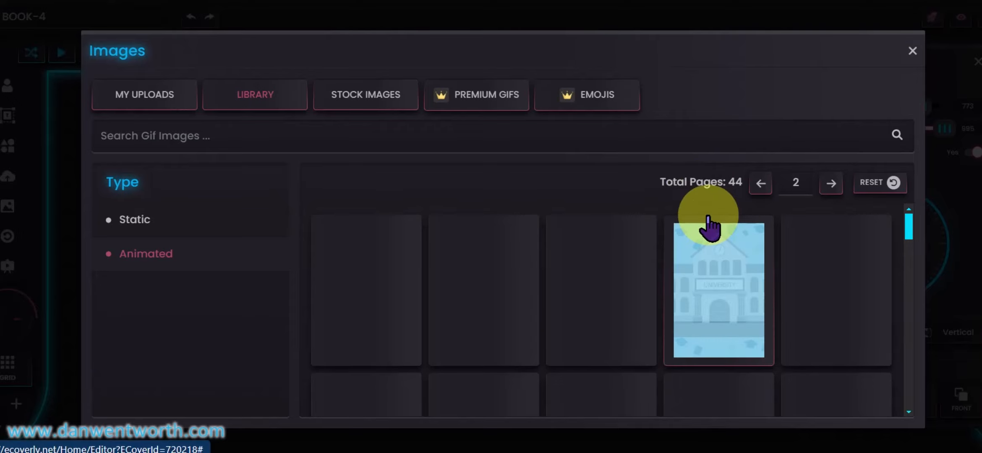
pyautogui.scroll(-3, 568, 279)
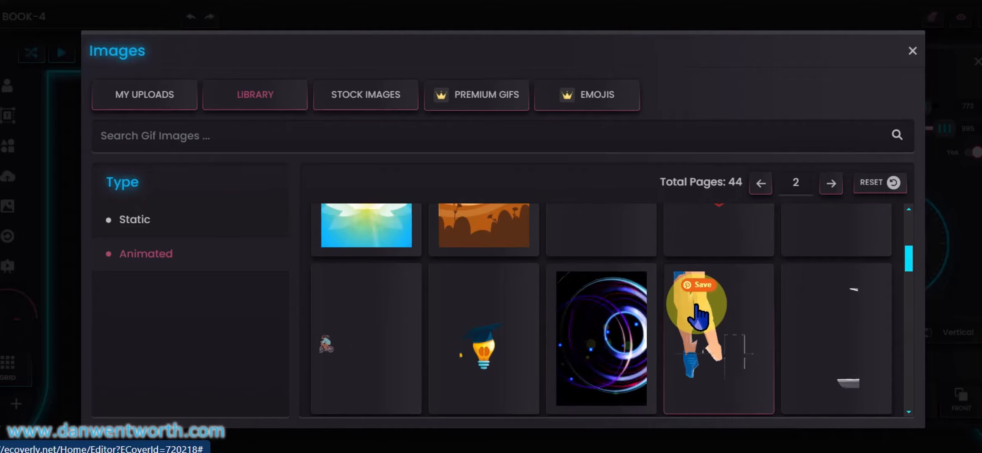
pyautogui.scroll(-3, 755, 297)
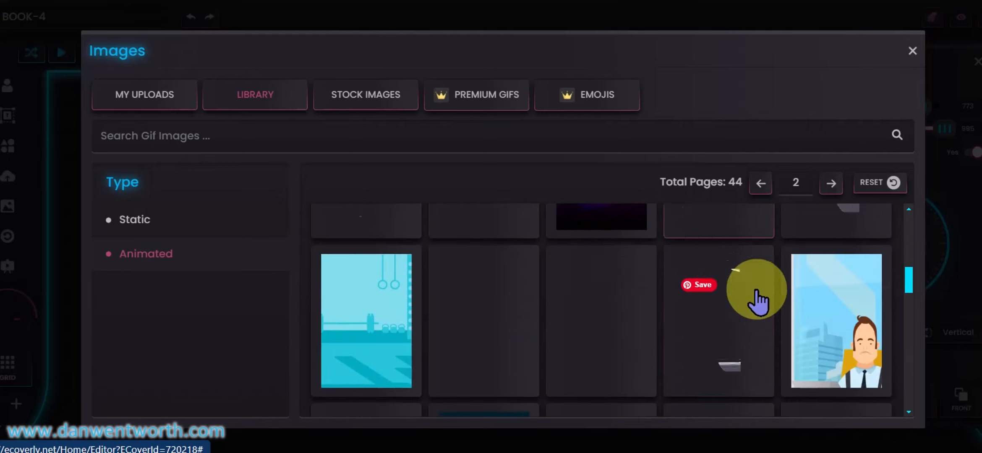
pyautogui.scroll(-3, 719, 302)
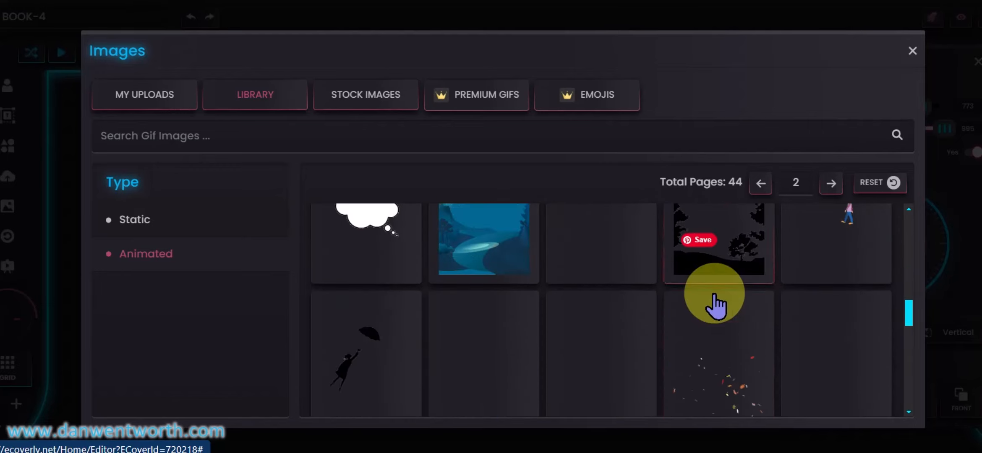
pyautogui.scroll(-3, 715, 306)
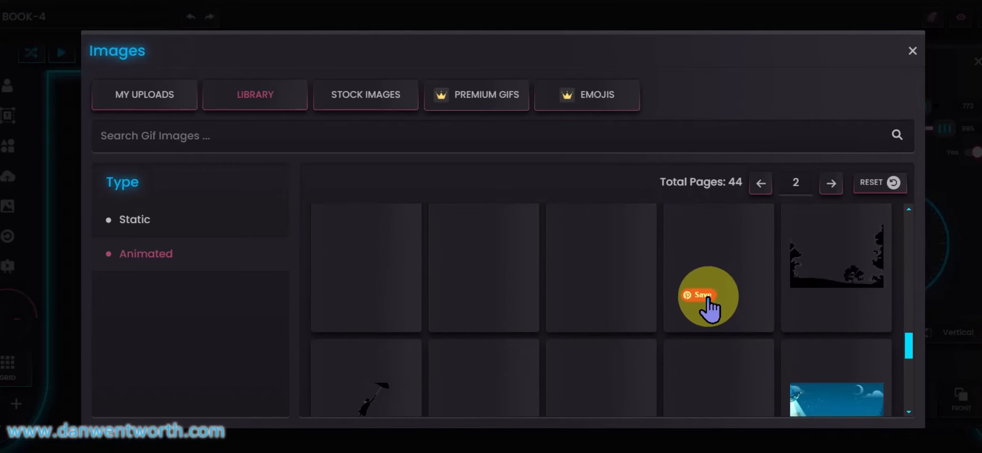
pyautogui.scroll(2, 708, 298)
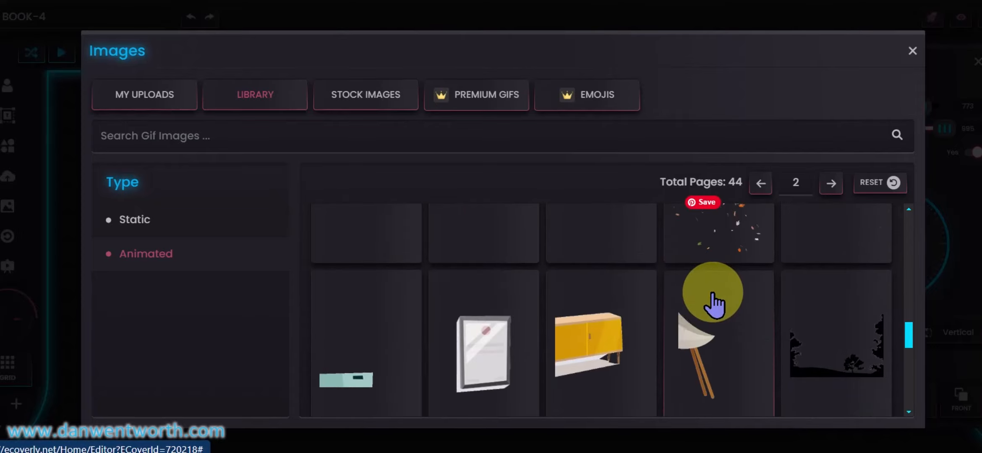
pyautogui.scroll(-1, 709, 303)
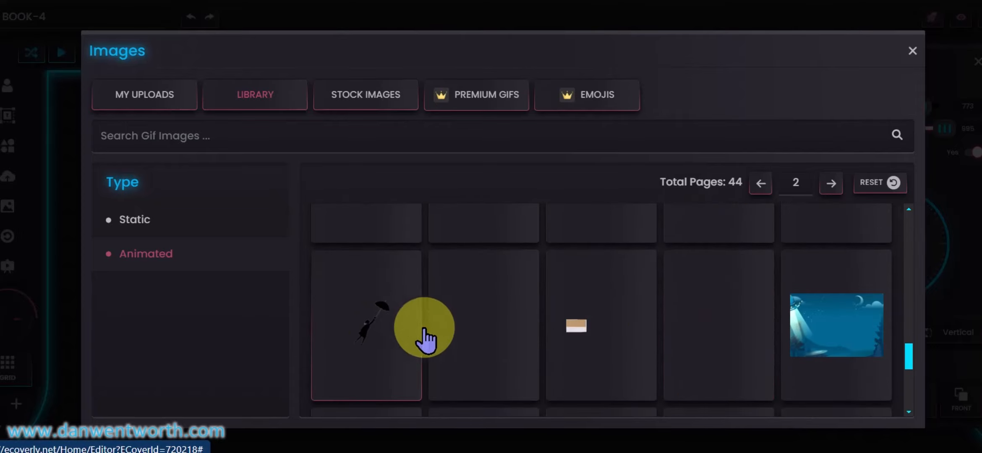
pyautogui.scroll(-4, 701, 314)
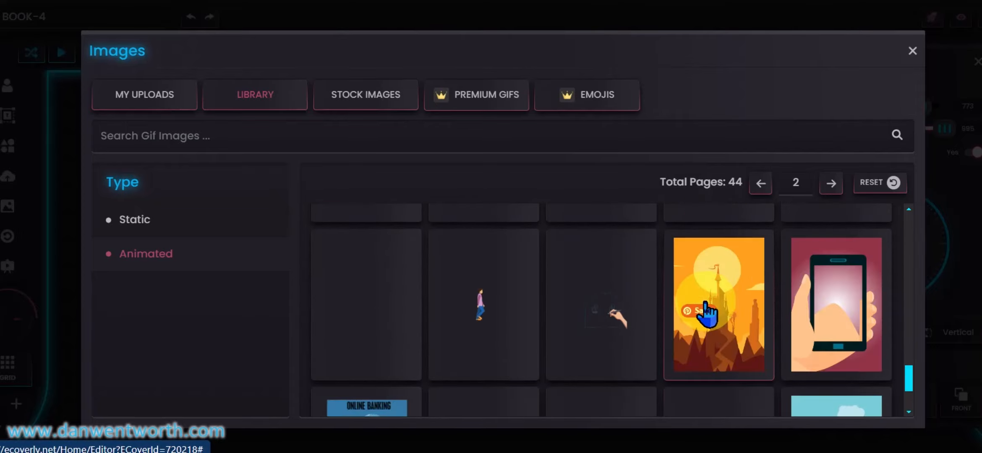
pyautogui.click(483, 312)
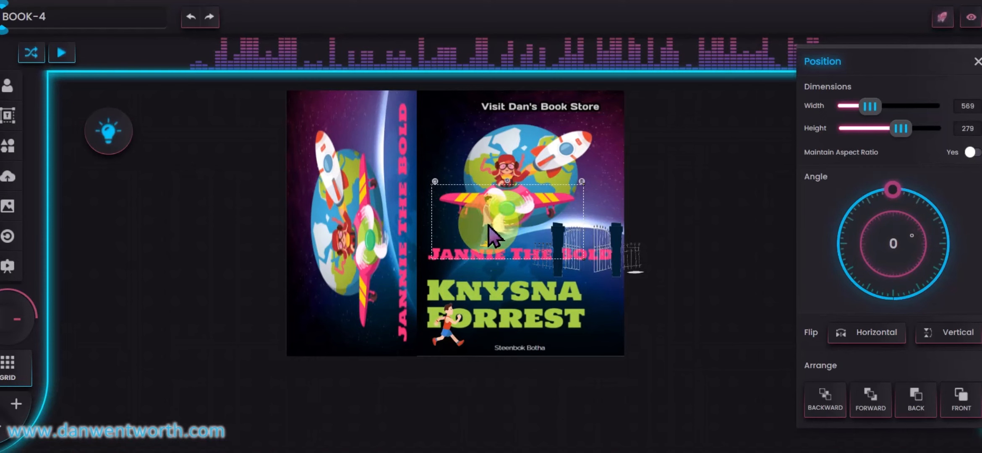
# - Deselect the walking figure and open page 4 of the library's animated images
pyautogui.click(604, 166)
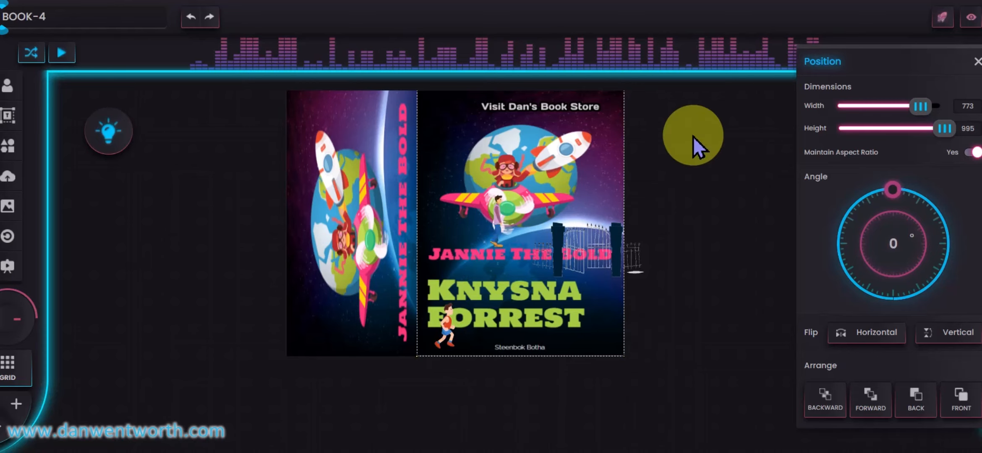
pyautogui.click(11, 176)
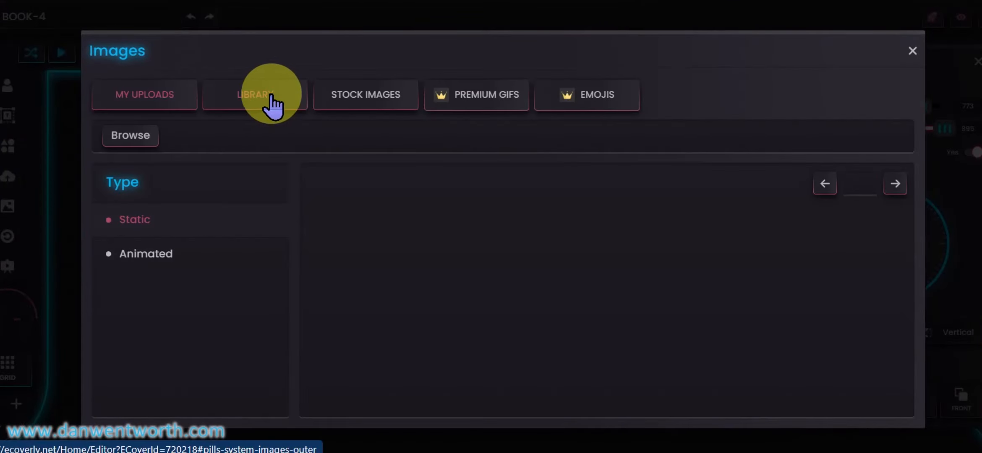
pyautogui.click(271, 98)
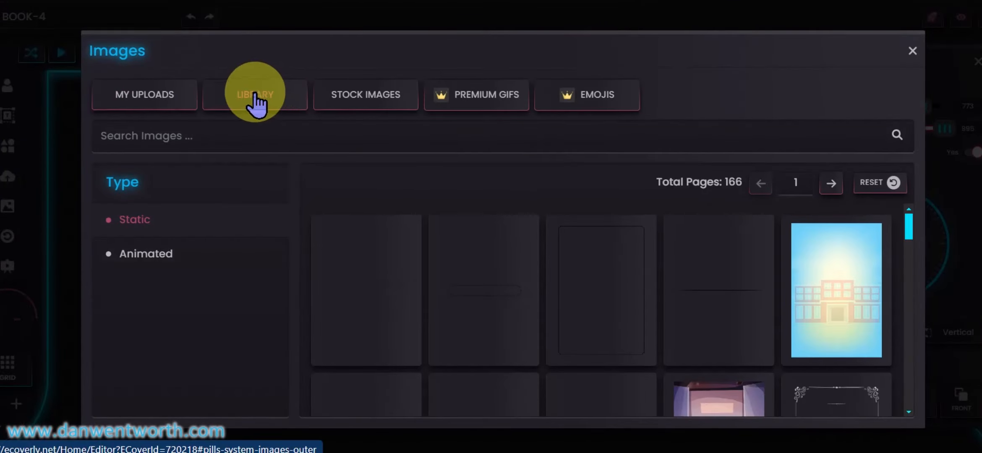
pyautogui.click(832, 184)
pyautogui.click(149, 254)
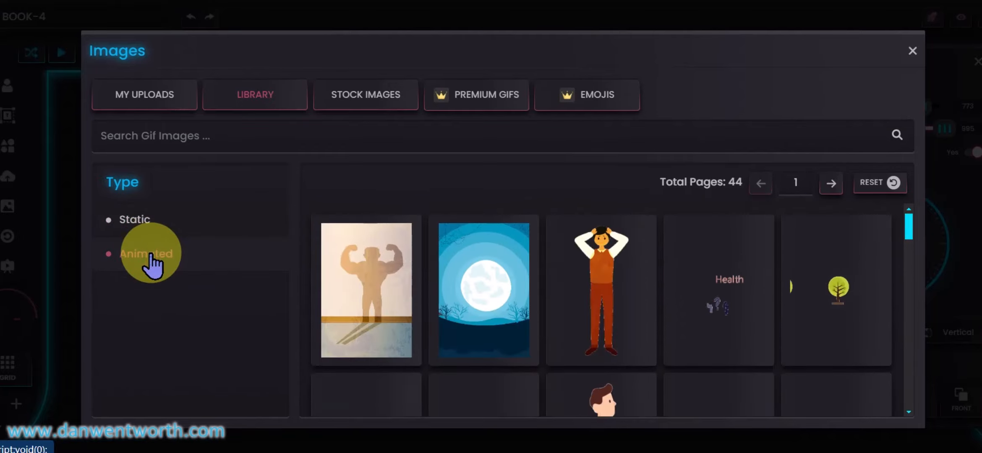
pyautogui.click(831, 183)
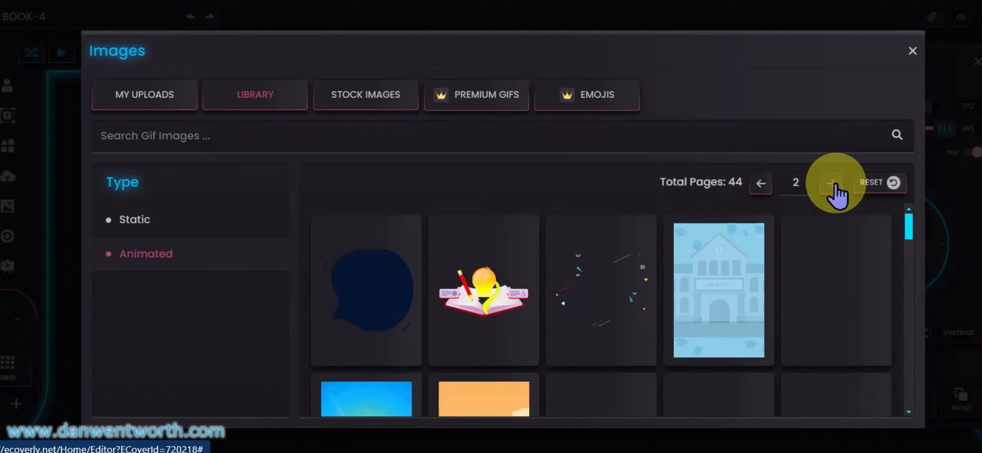
pyautogui.click(832, 184)
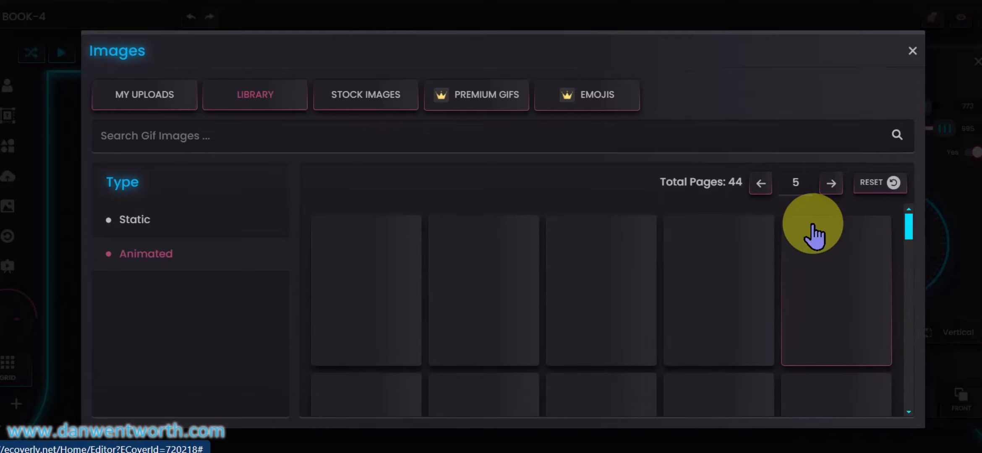
pyautogui.click(760, 185)
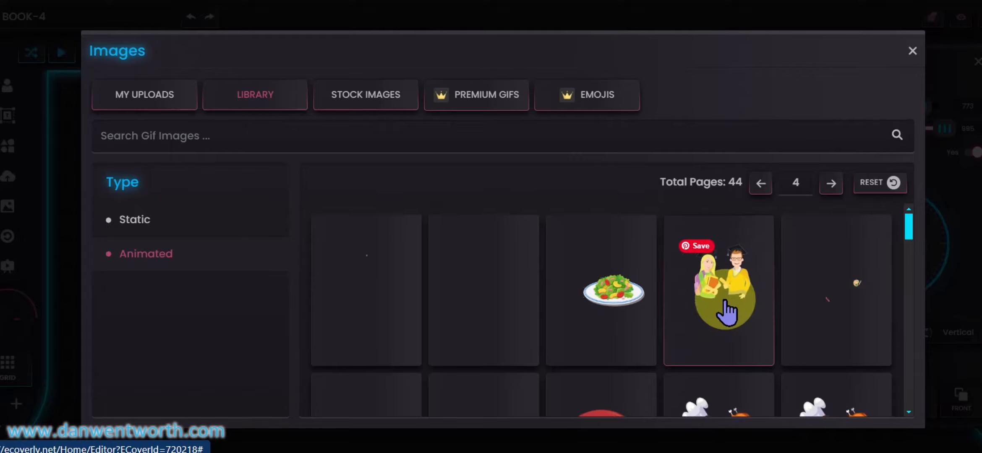
# - Try the animated woman in the green hat and orange skirt on the front cover, and delete her again
pyautogui.scroll(-5, 728, 312)
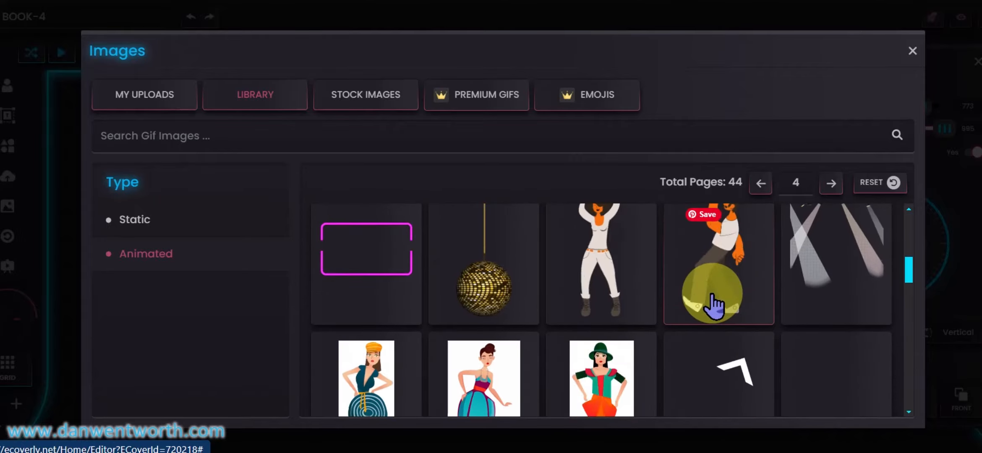
pyautogui.scroll(-4, 714, 306)
pyautogui.scroll(3, 713, 306)
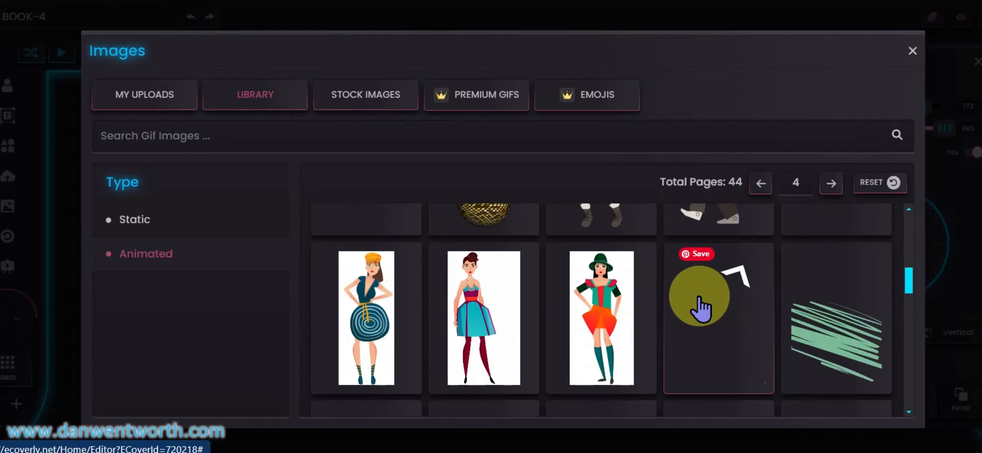
pyautogui.scroll(-4, 644, 317)
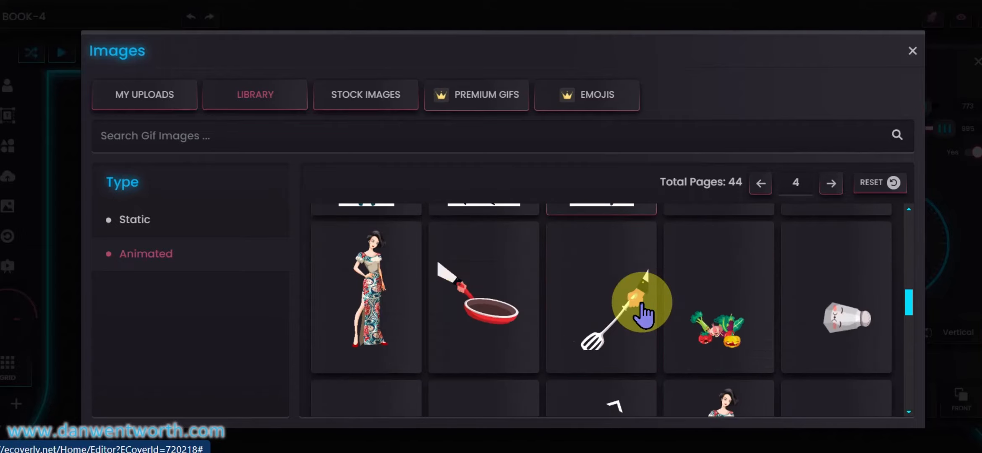
pyautogui.scroll(3, 671, 306)
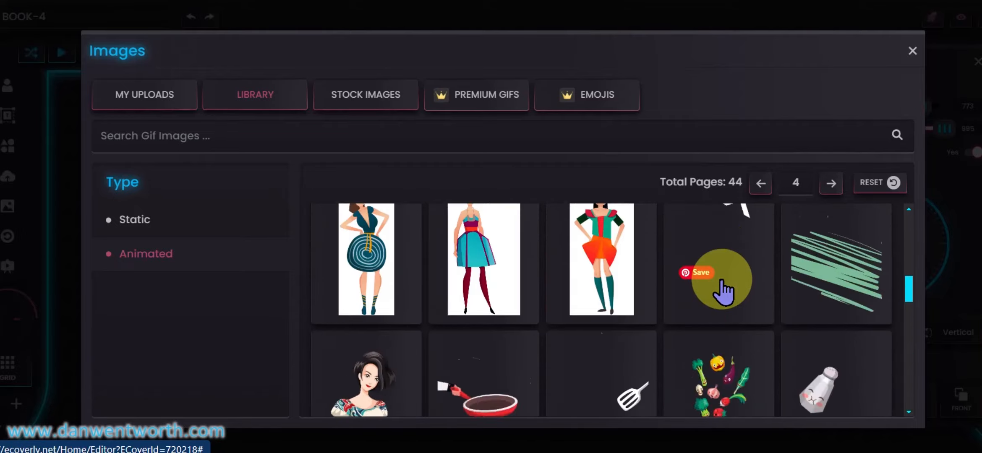
pyautogui.click(560, 275)
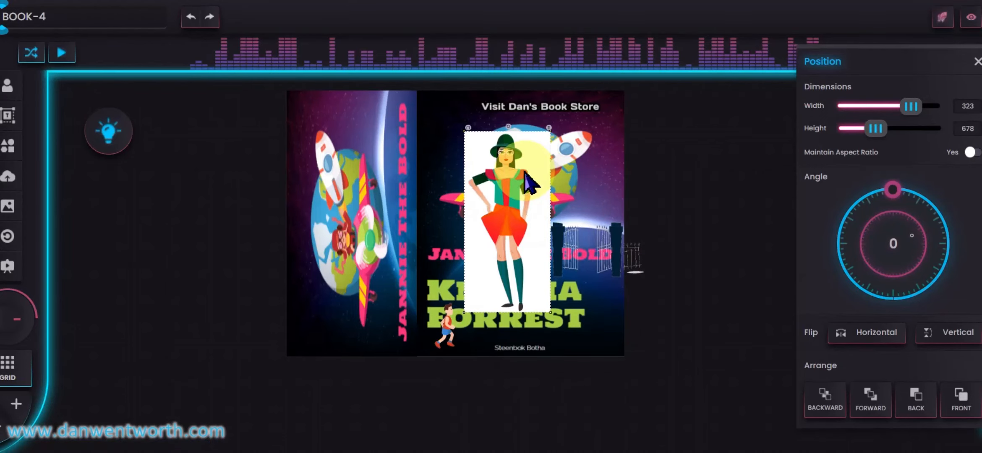
pyautogui.click(548, 128)
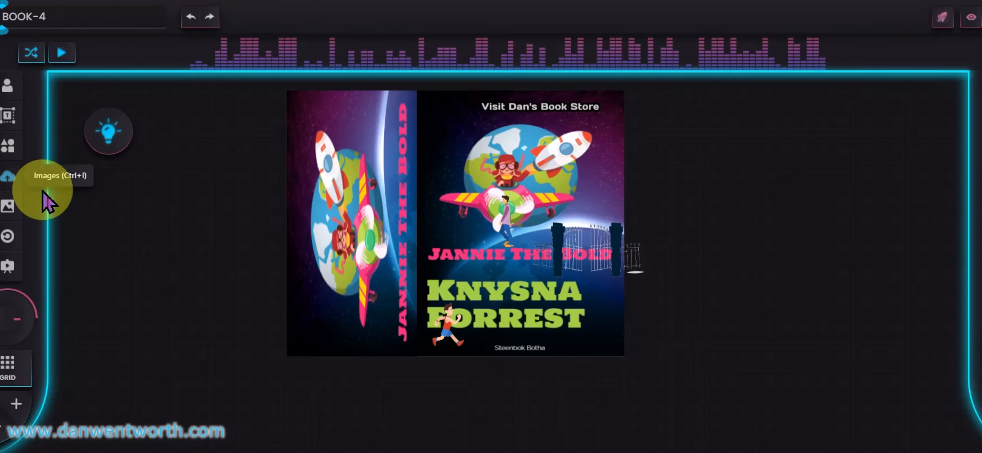
# - Look through the animated images on page 7 of the image library for another figure
pyautogui.click(12, 181)
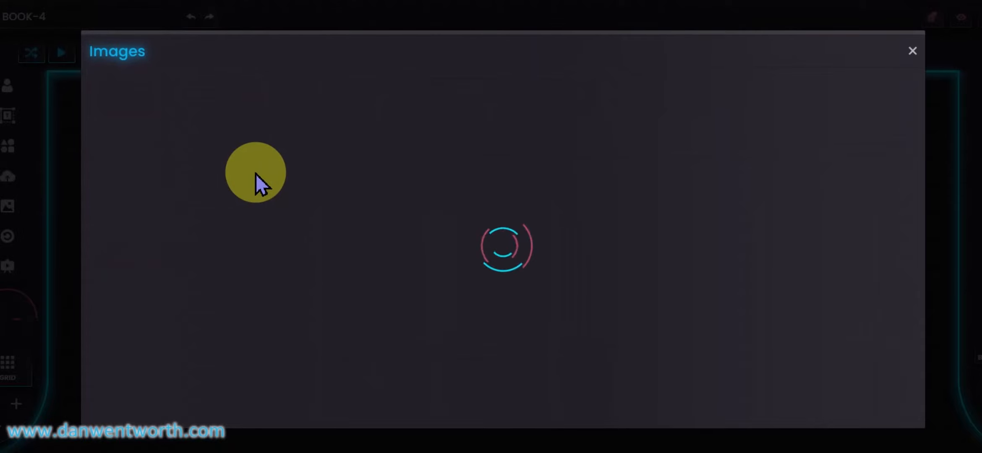
pyautogui.click(257, 96)
pyautogui.click(162, 254)
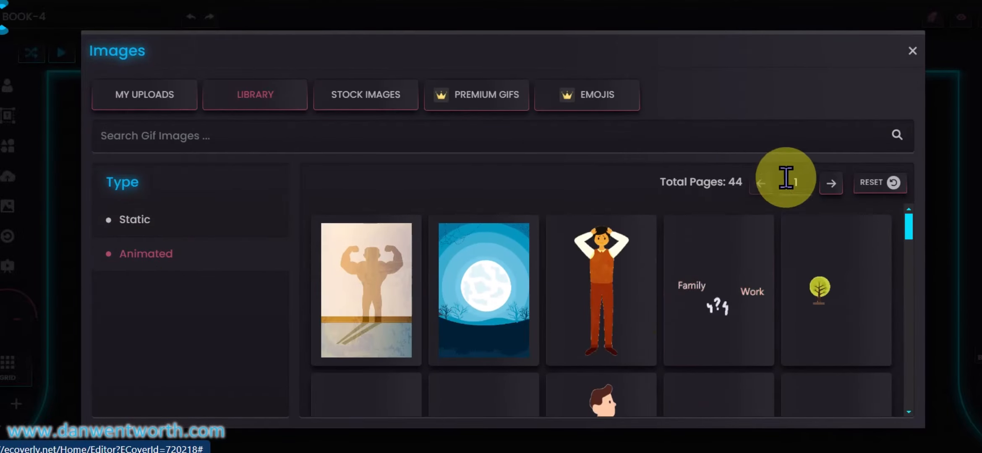
pyautogui.click(831, 184)
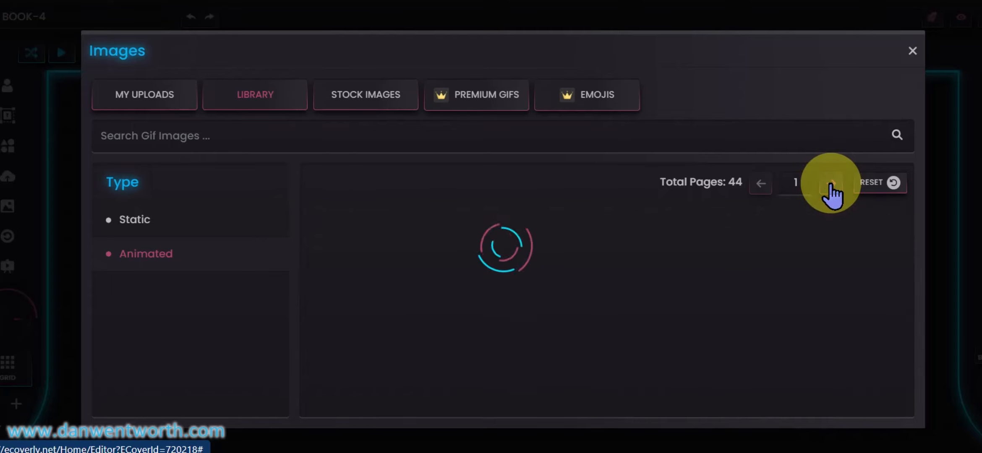
pyautogui.click(831, 183)
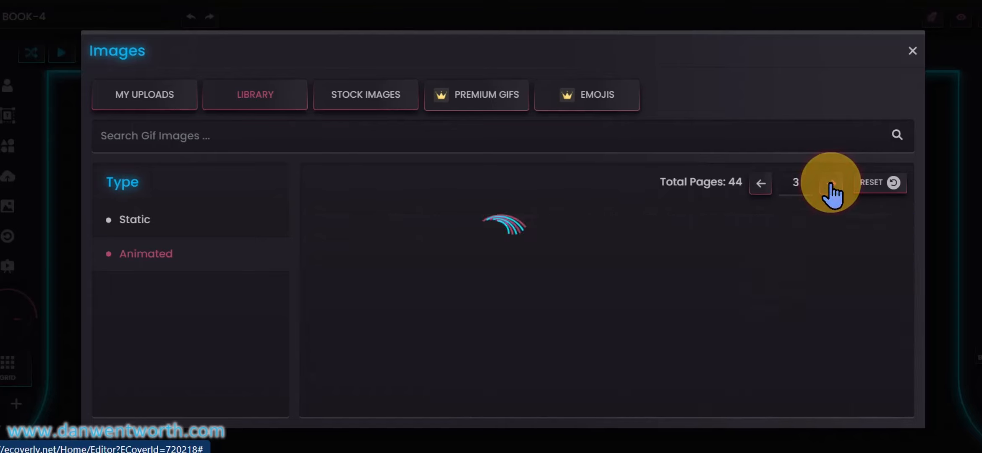
pyautogui.click(831, 183)
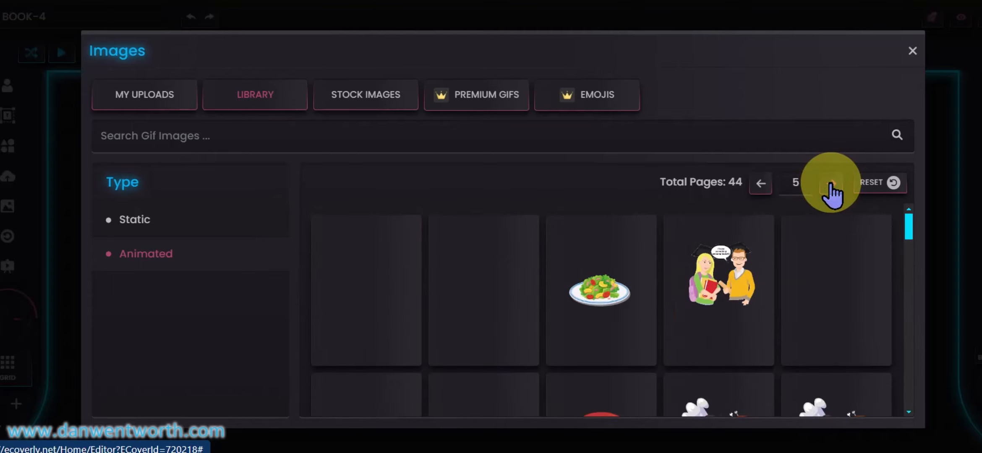
pyautogui.click(830, 183)
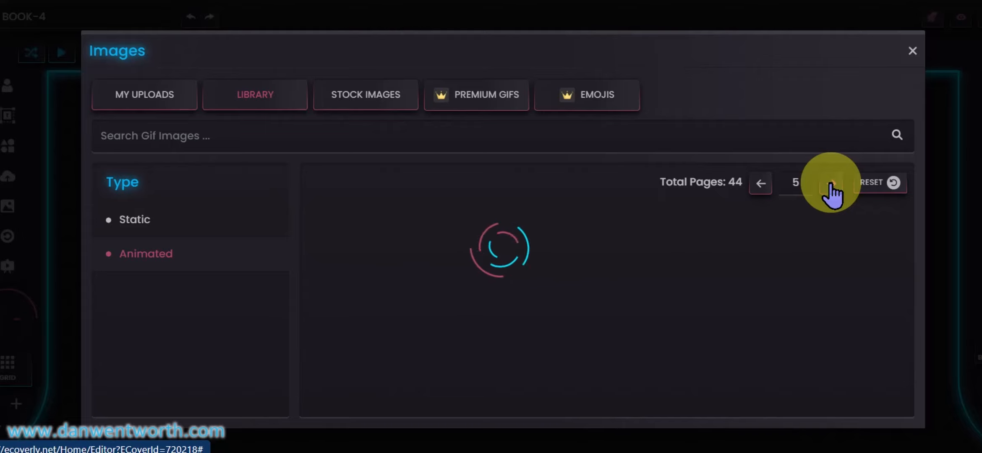
pyautogui.click(831, 186)
pyautogui.click(830, 185)
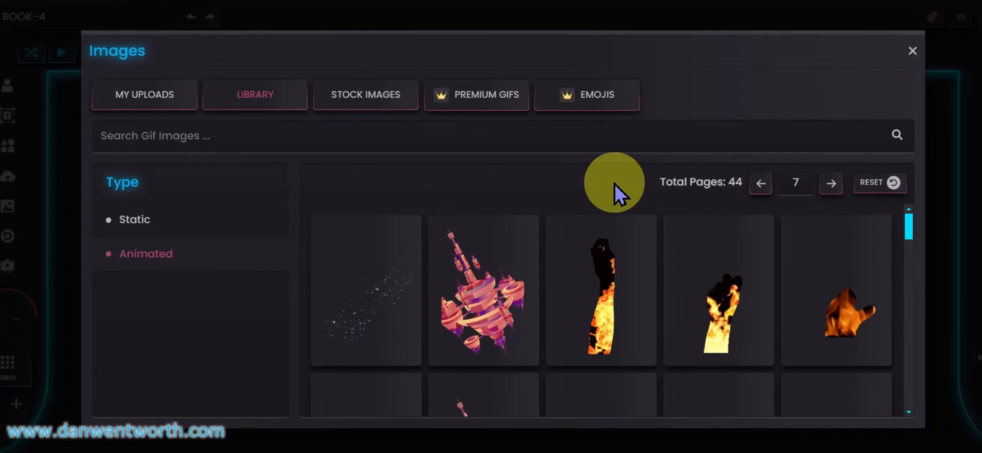
pyautogui.scroll(-5, 627, 263)
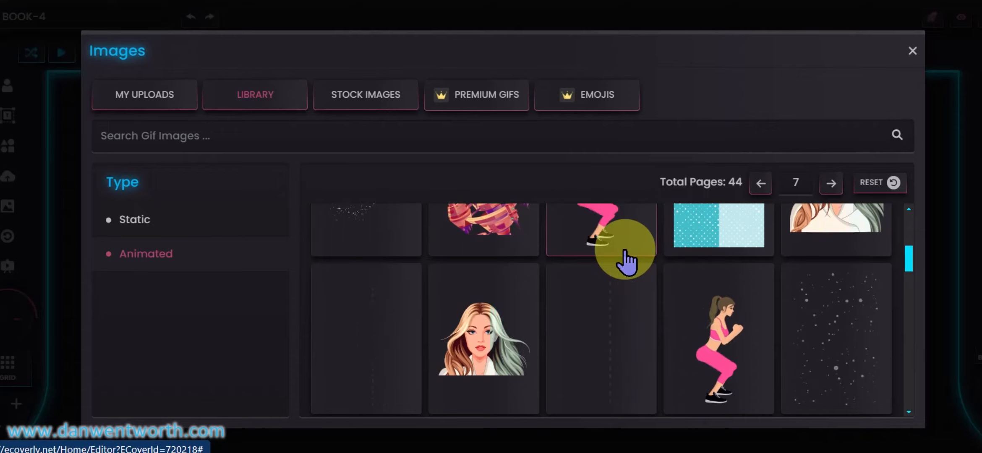
pyautogui.scroll(-2, 626, 264)
pyautogui.scroll(-6, 626, 264)
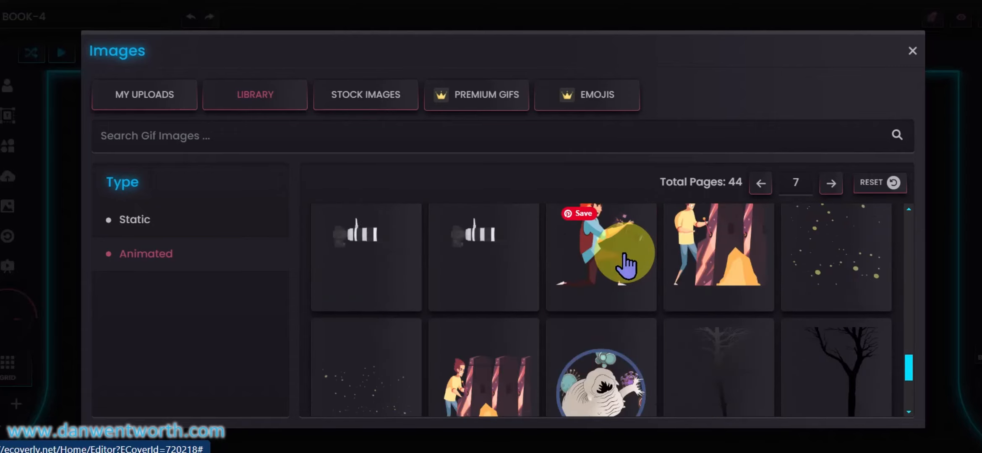
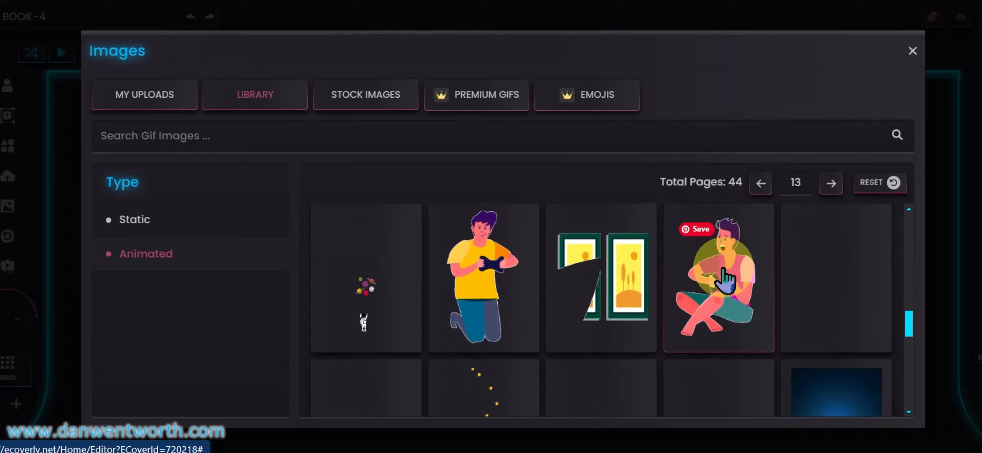
# - Try the animated moustached man in a maroon vest from page 14 on the front cover, and delete him again
pyautogui.scroll(-4, 725, 275)
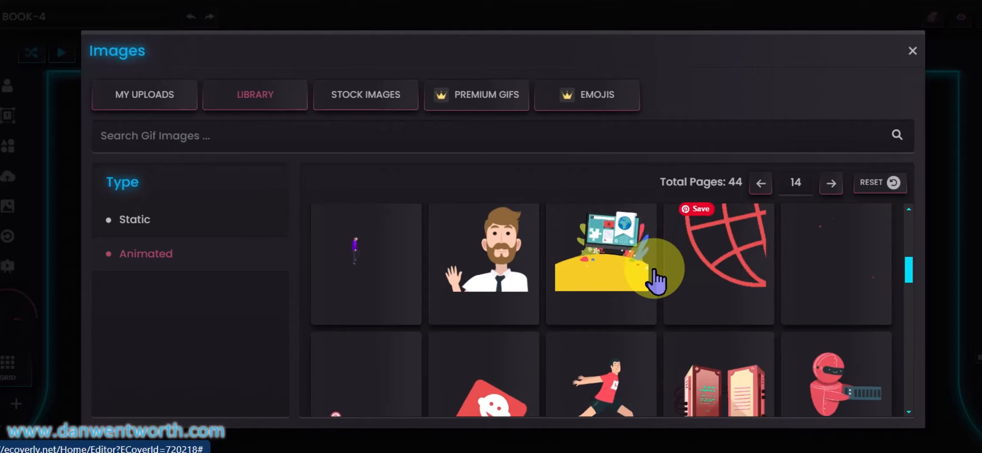
pyautogui.scroll(-3, 640, 261)
pyautogui.scroll(-6, 640, 260)
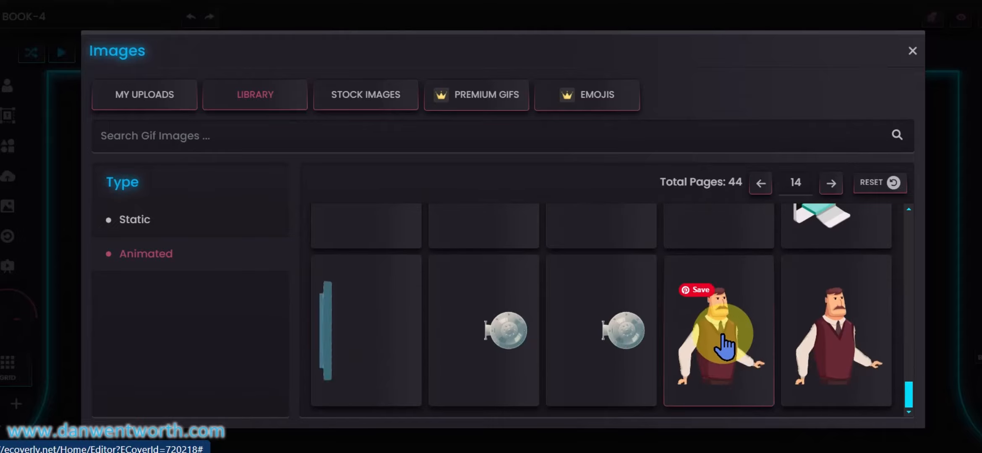
pyautogui.click(718, 348)
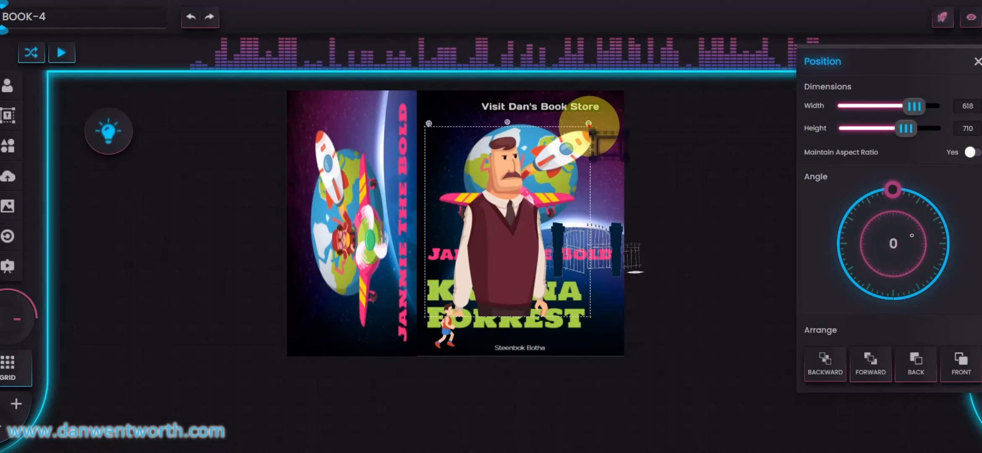
pyautogui.moveTo(588, 126)
pyautogui.mouseDown()
pyautogui.moveTo(464, 296)
pyautogui.moveTo(604, 130)
pyautogui.mouseUp()
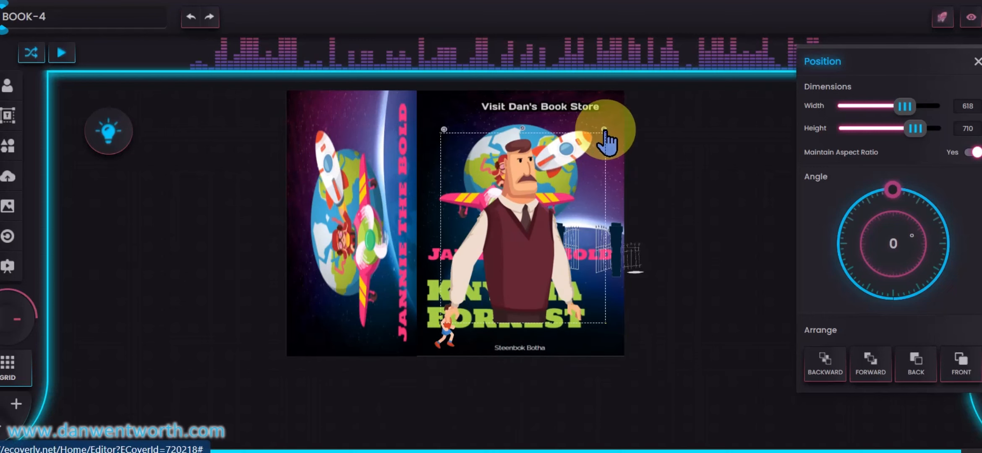
pyautogui.click(604, 130)
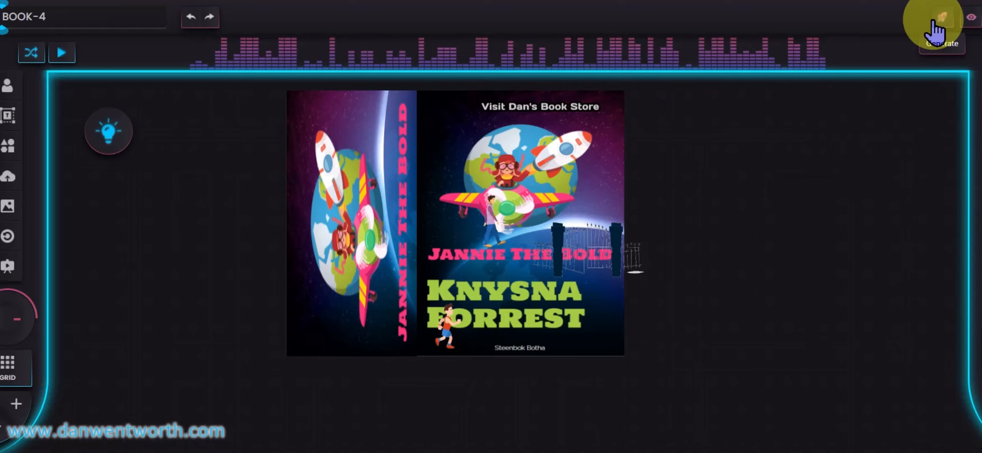
# - Save the project and check the preview of the last generated cover
pyautogui.click(969, 18)
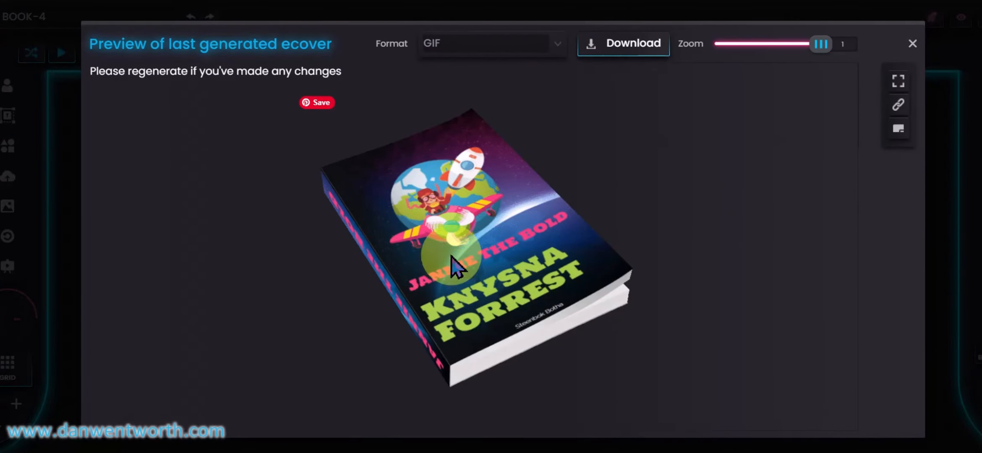
pyautogui.click(912, 44)
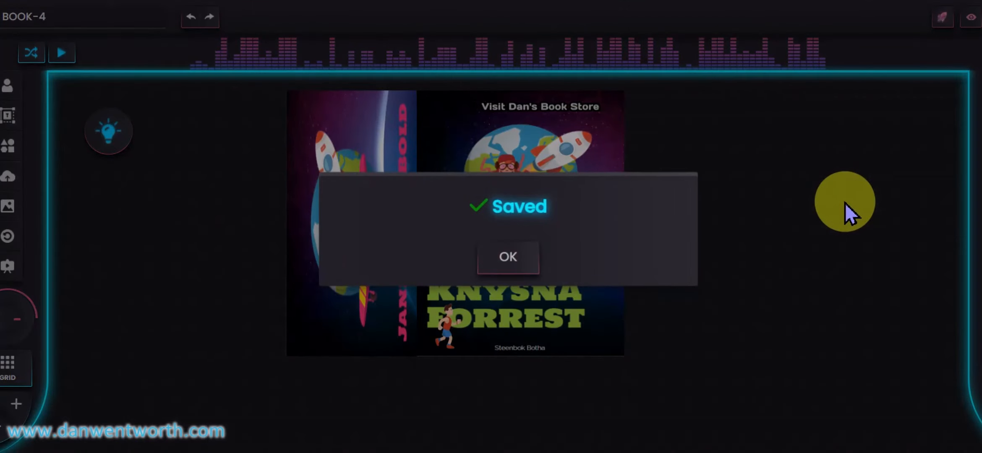
pyautogui.click(508, 257)
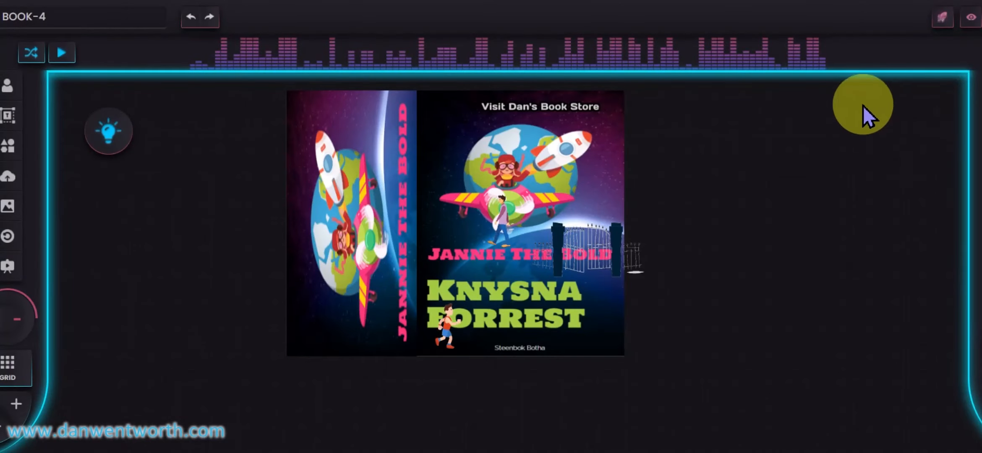
pyautogui.click(971, 17)
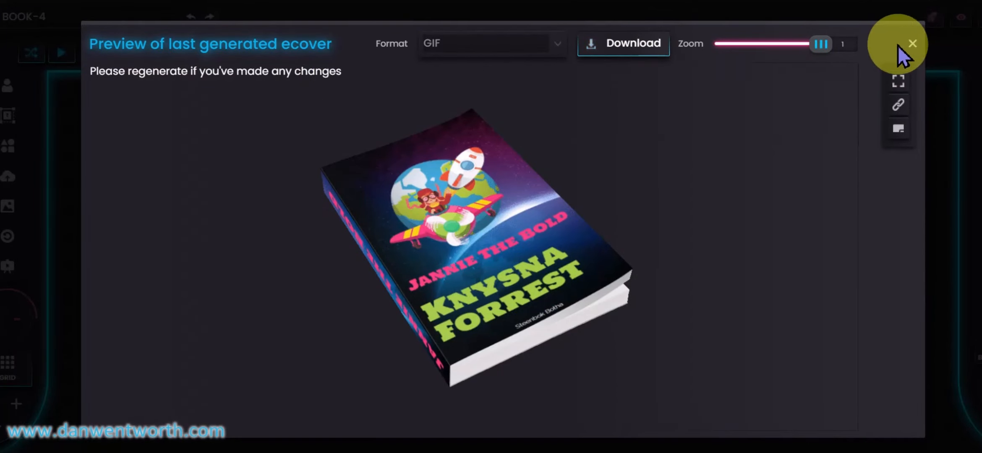
pyautogui.click(911, 44)
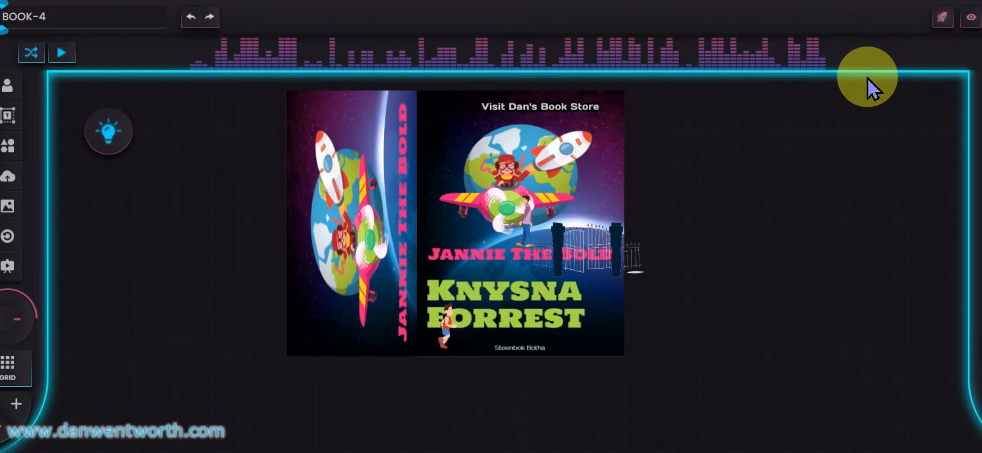
# - Generate the cover again, submitting the finished design for rendering
pyautogui.click(941, 18)
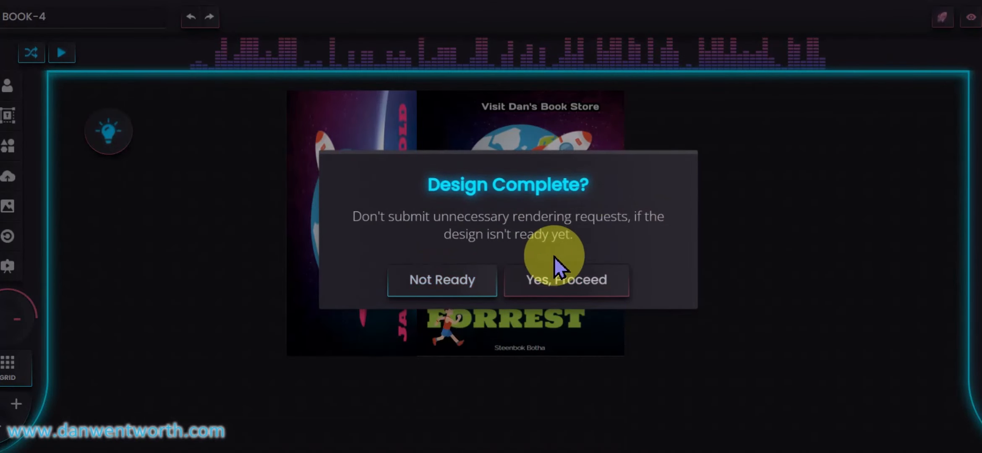
pyautogui.click(558, 278)
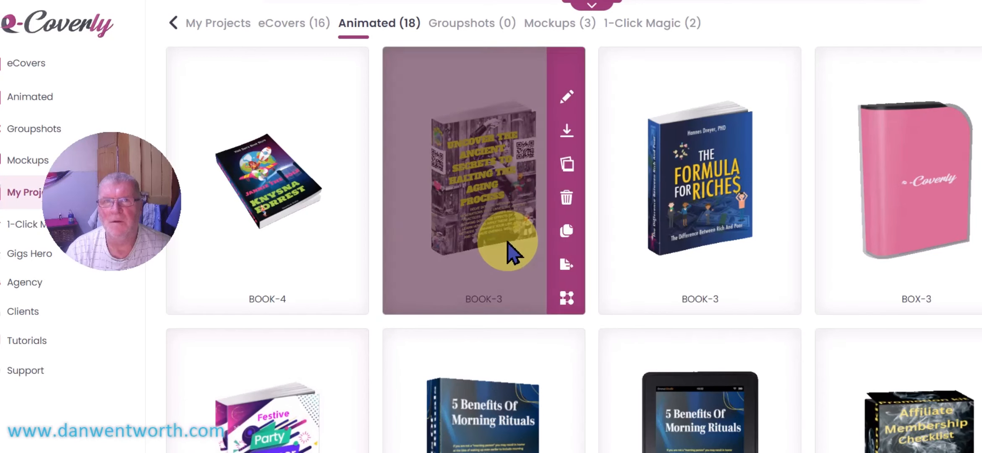
# - Download the finished animated BOOK-4 cover and bring up the Downloads folder in File Explorer over the project list
pyautogui.moveTo(335, 190)
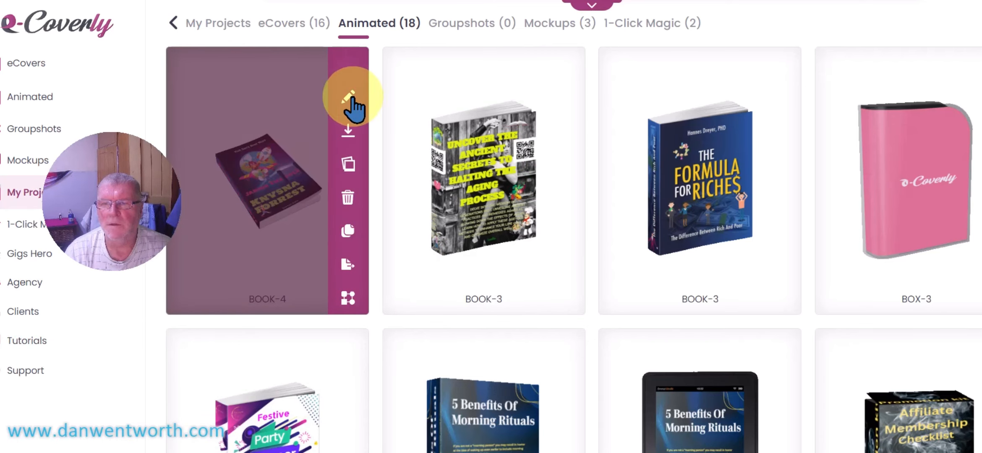
pyautogui.click(347, 132)
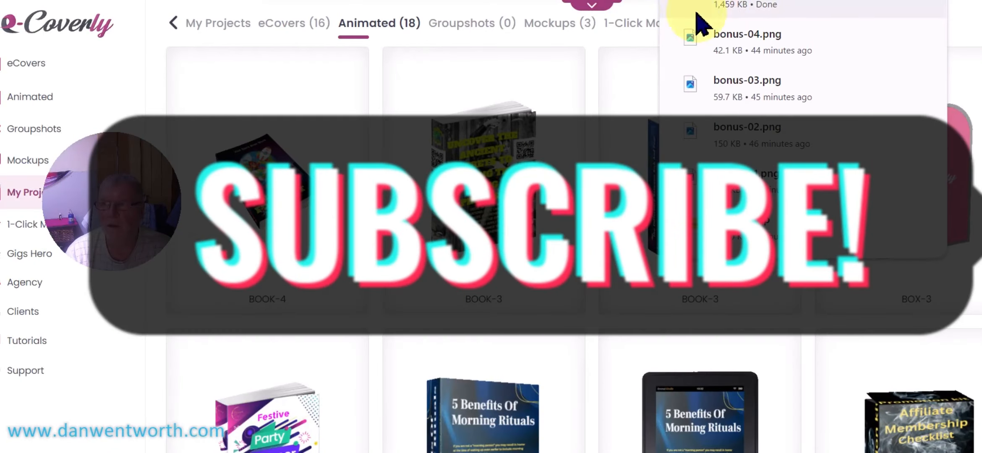
pyautogui.moveTo(220, 451)
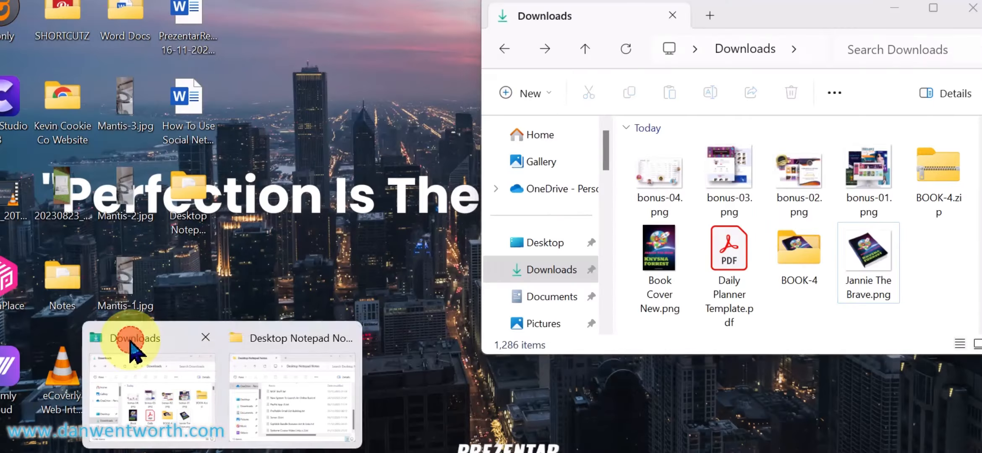
pyautogui.click(139, 344)
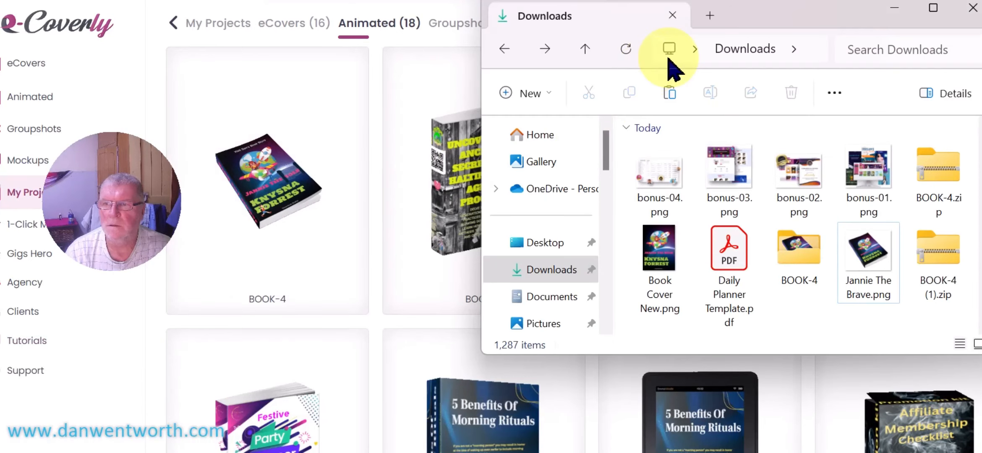
pyautogui.moveTo(764, 23); pyautogui.dragTo(503, 58)
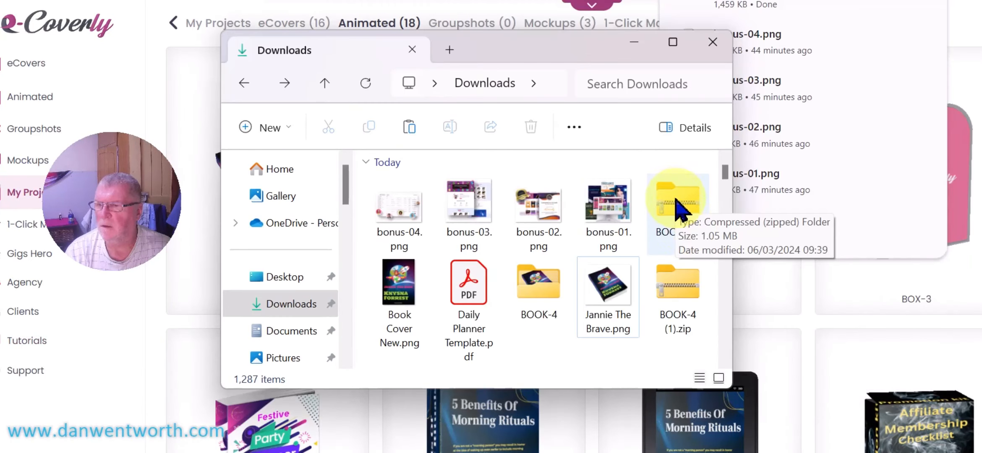
# - Extract BOOK-4 (1).zip into a BOOK-4 (1) folder inside Downloads
pyautogui.click(677, 289)
pyautogui.rightClick(682, 292)
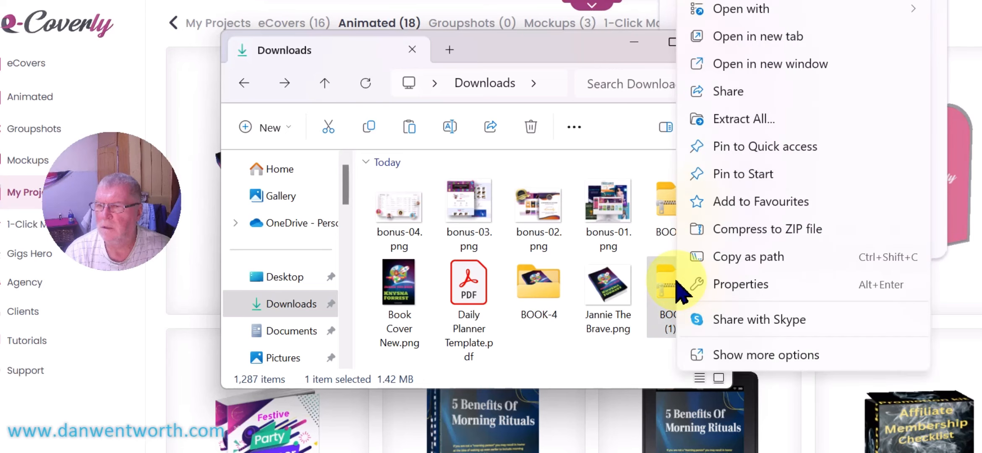
pyautogui.click(732, 122)
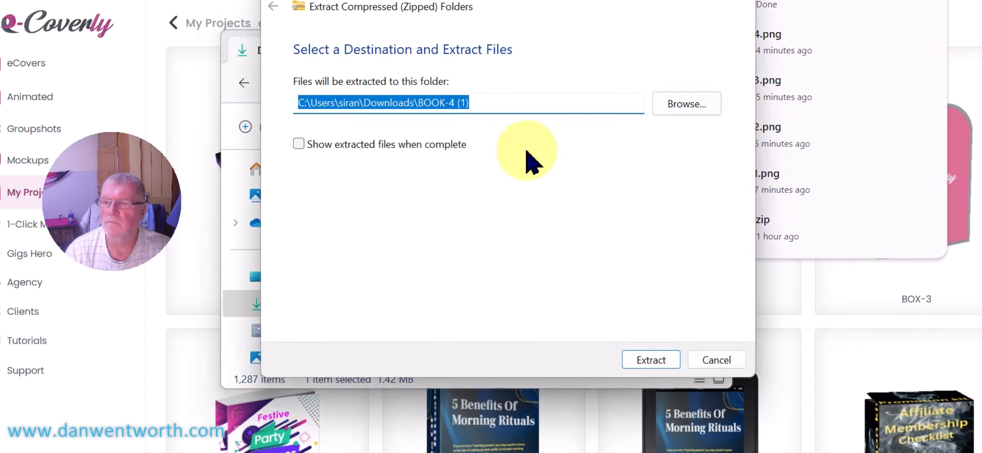
pyautogui.click(656, 360)
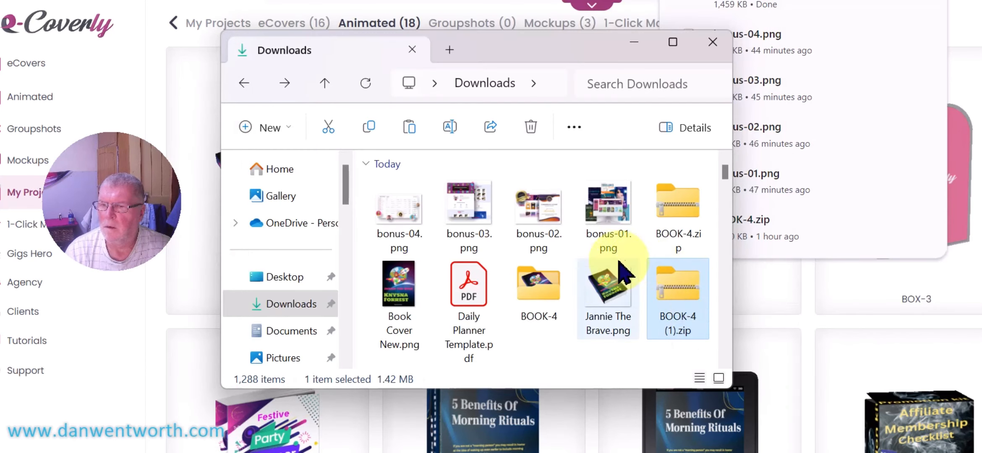
# - View BOOK-4 Large.gif from the extracted BOOK-4 (1) folder, and close the folder window and the browser's download list
pyautogui.scroll(-2, 591, 286)
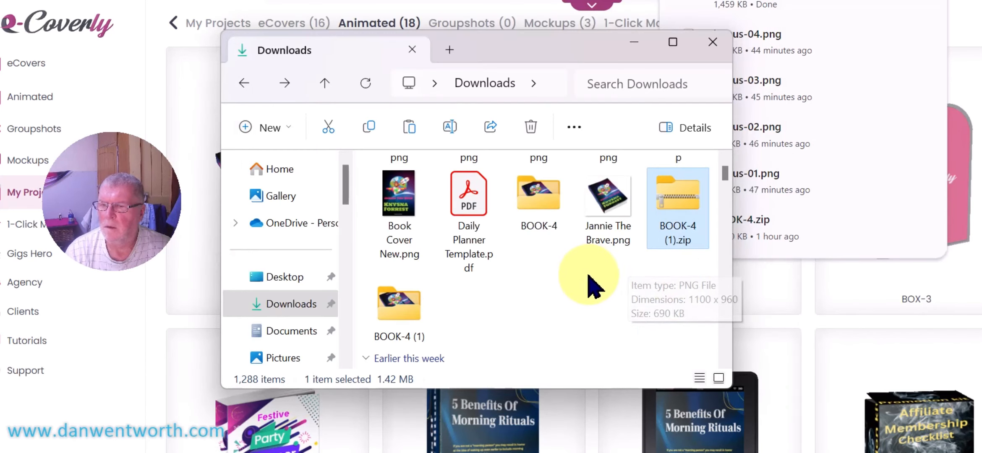
pyautogui.click(401, 319)
pyautogui.doubleClick(399, 319)
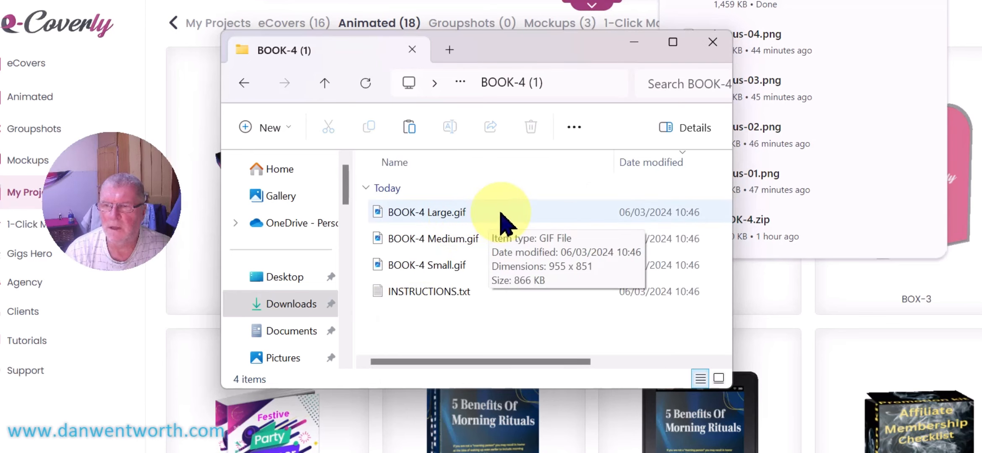
pyautogui.doubleClick(503, 219)
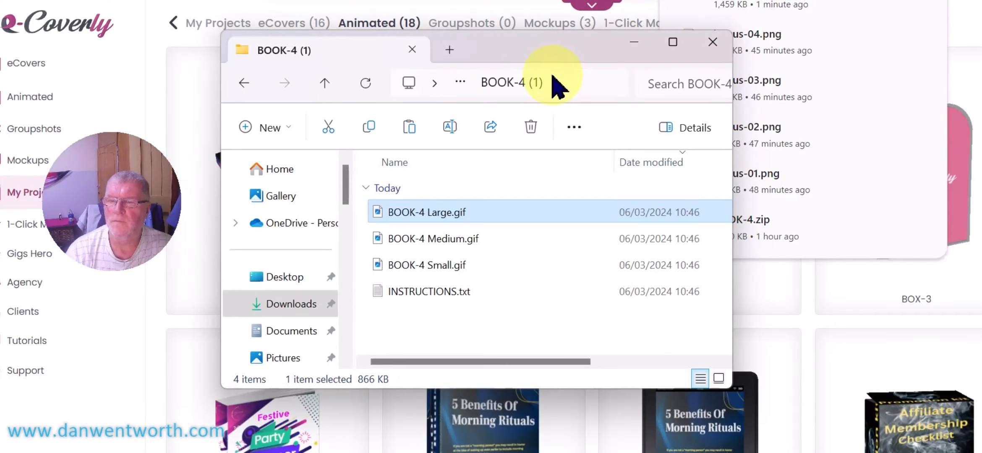
pyautogui.click(714, 39)
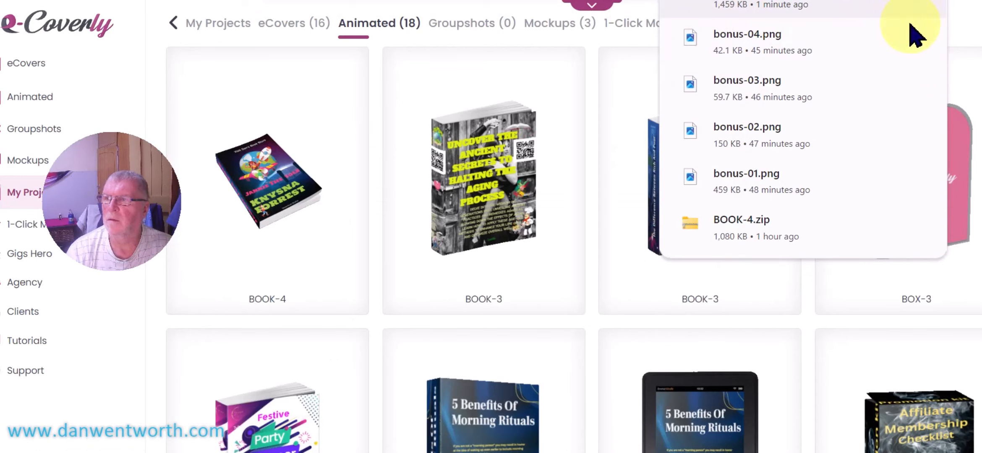
pyautogui.click(574, 60)
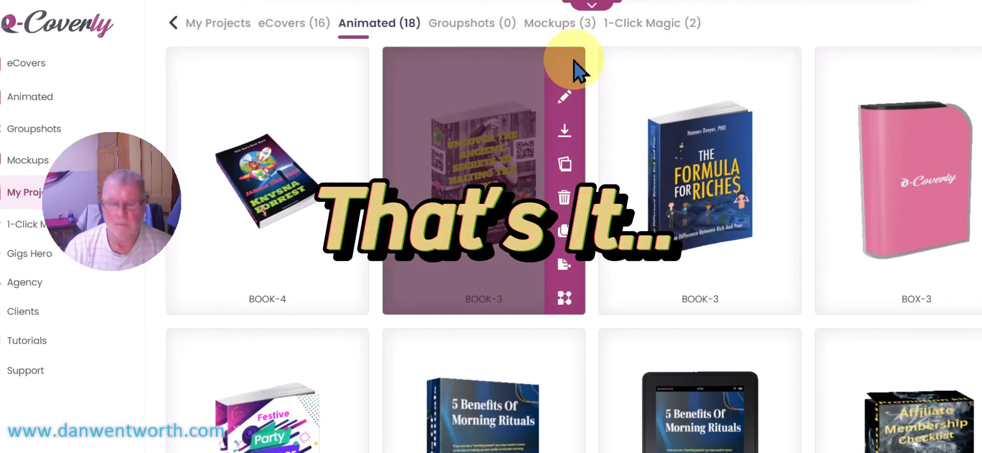